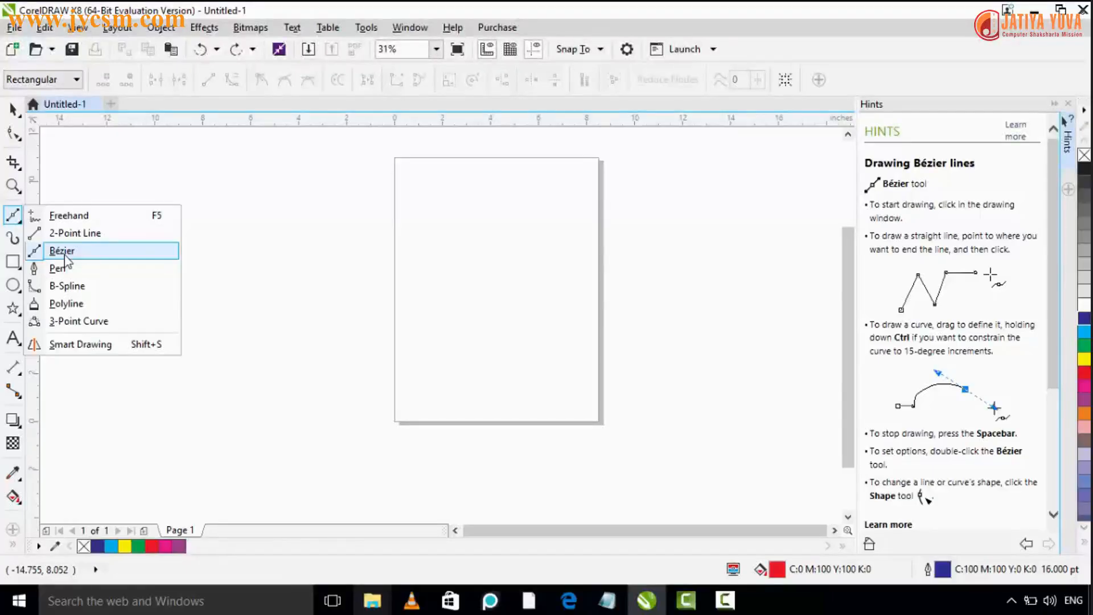
# - With the Bézier tool, start a path near the page's left edge and draw wavy curved segments rising toward the upper right
pyautogui.click(63, 251)
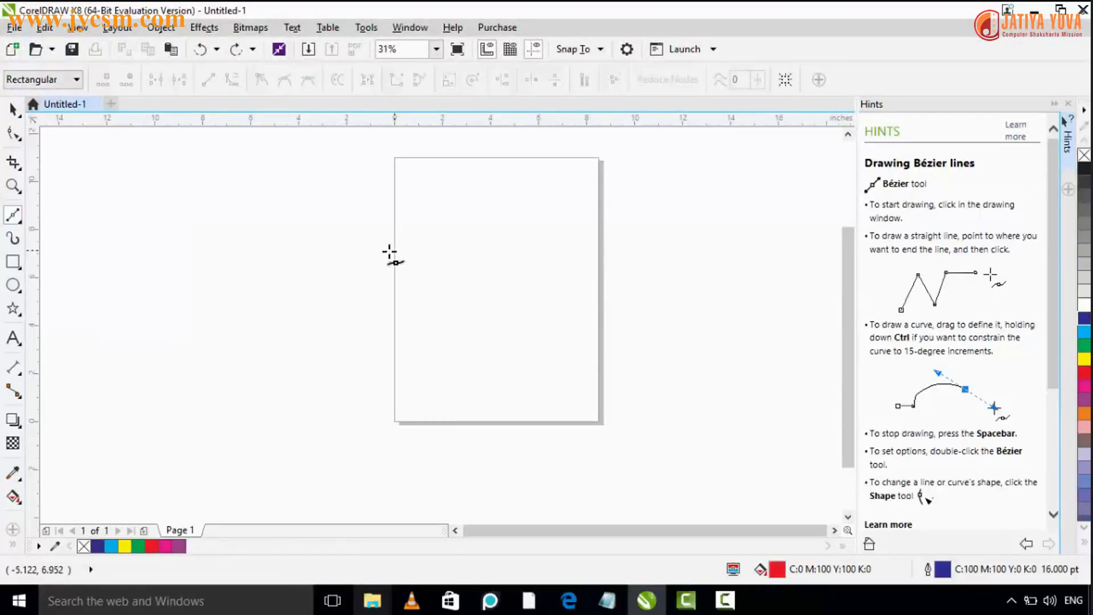
pyautogui.scroll(2, 513, 262)
pyautogui.scroll(-2, 447, 273)
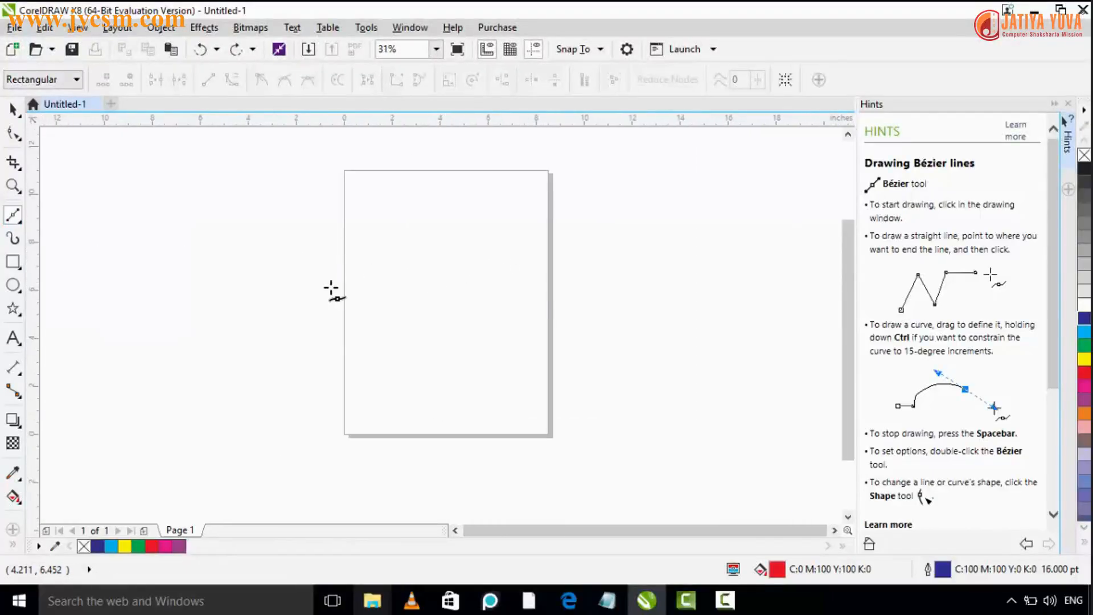
pyautogui.scroll(1, 365, 269)
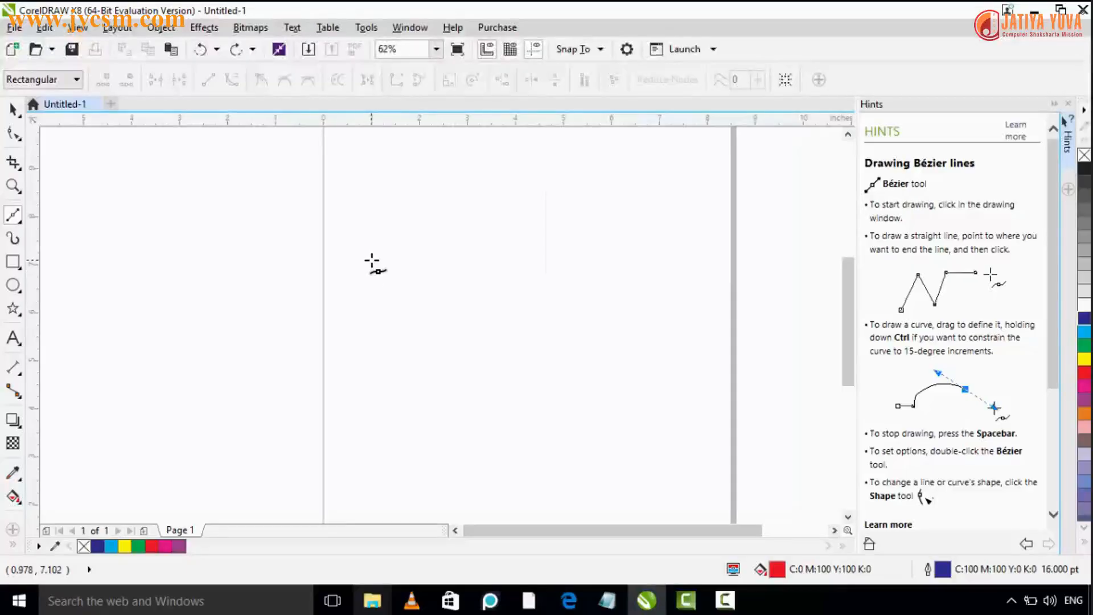
pyautogui.moveTo(373, 257); pyautogui.dragTo(335, 366)
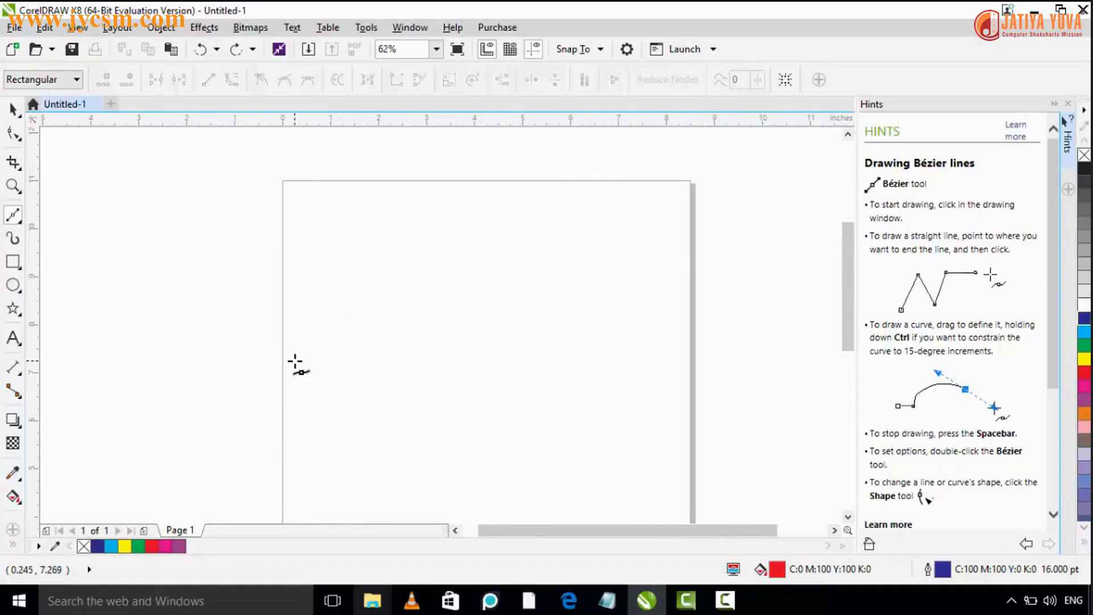
pyautogui.moveTo(304, 351)
pyautogui.mouseDown()
pyautogui.moveTo(352, 313)
pyautogui.moveTo(348, 286)
pyautogui.mouseUp()
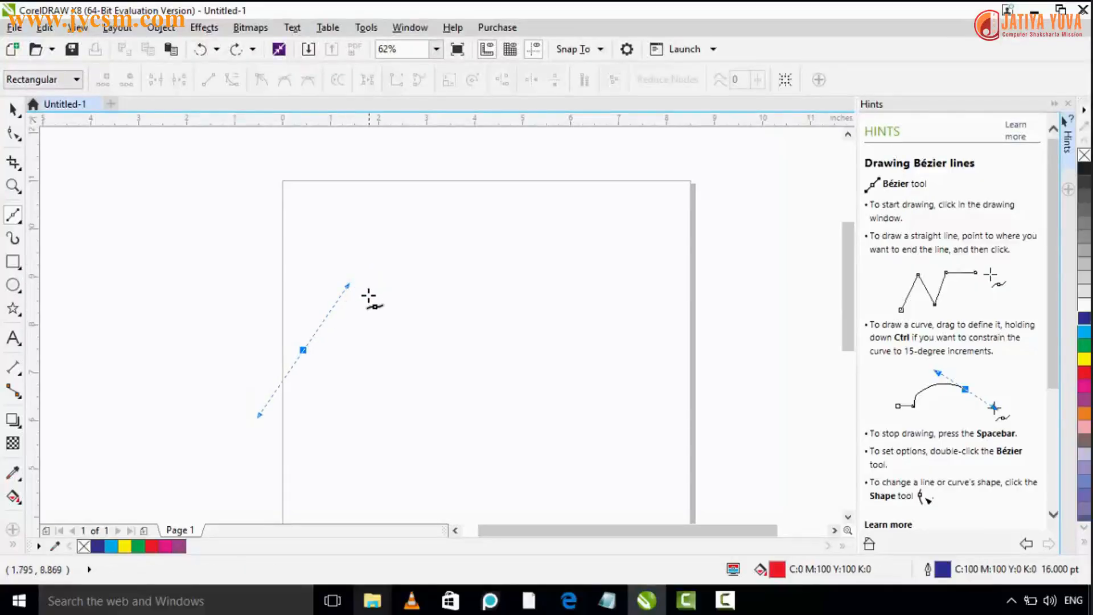
pyautogui.moveTo(304, 351)
pyautogui.mouseDown()
pyautogui.moveTo(349, 333)
pyautogui.moveTo(397, 284)
pyautogui.mouseUp()
pyautogui.click(399, 282)
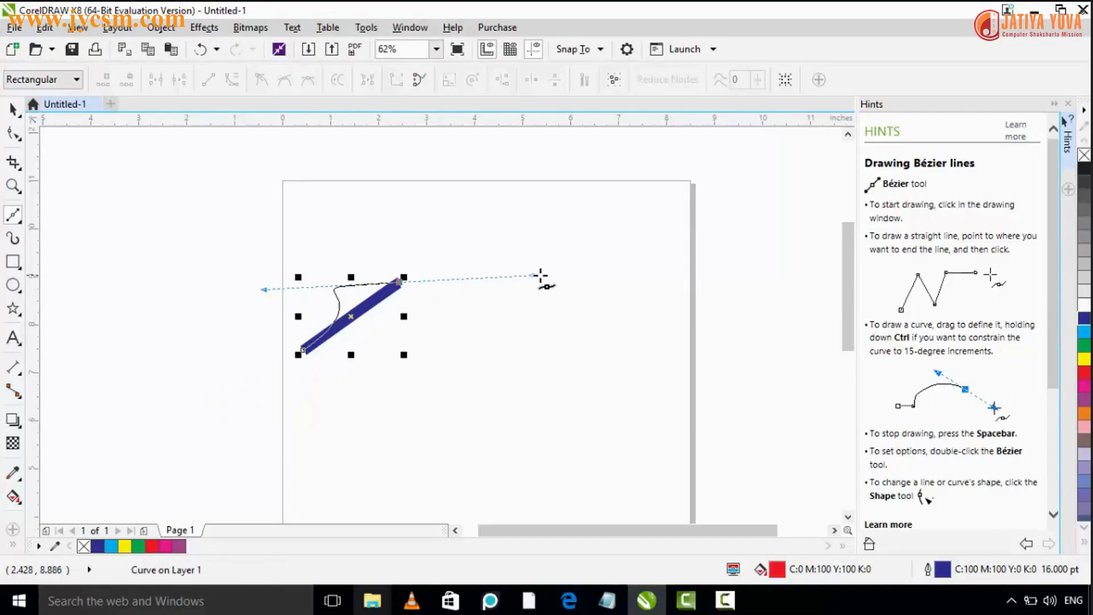
pyautogui.moveTo(488, 253)
pyautogui.mouseDown()
pyautogui.moveTo(471, 298)
pyautogui.moveTo(526, 298)
pyautogui.moveTo(564, 318)
pyautogui.moveTo(415, 383)
pyautogui.moveTo(590, 271)
pyautogui.moveTo(578, 243)
pyautogui.moveTo(521, 275)
pyautogui.moveTo(552, 247)
pyautogui.moveTo(549, 294)
pyautogui.moveTo(588, 277)
pyautogui.moveTo(595, 308)
pyautogui.mouseUp()
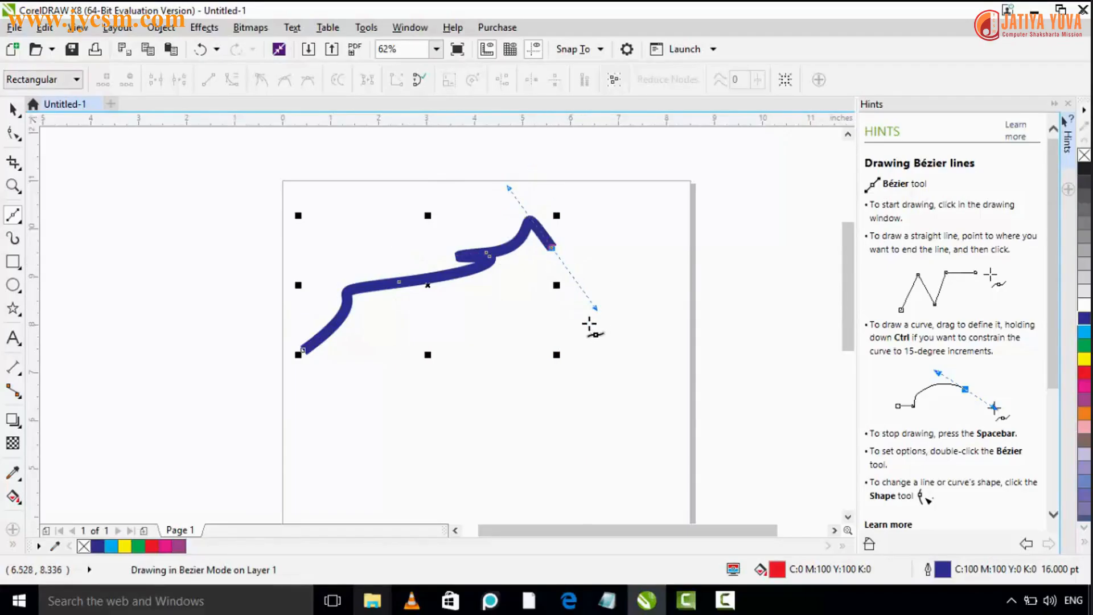
# - Continue the Bézier path with smooth curves down to the lower left, across the page and up beyond its right edge
pyautogui.moveTo(534, 359); pyautogui.dragTo(520, 406)
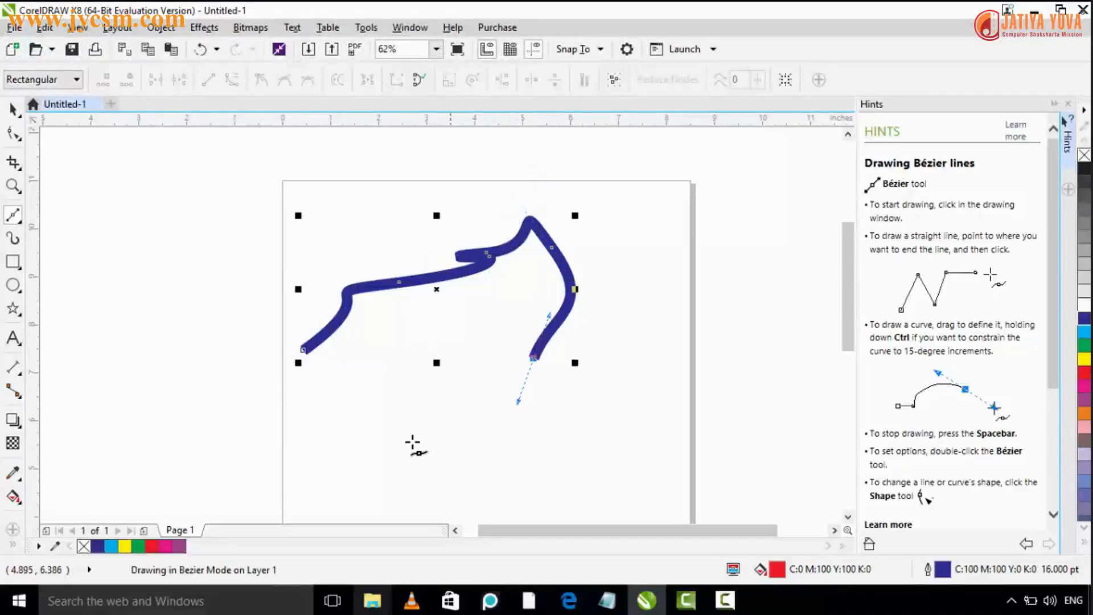
pyautogui.moveTo(335, 477); pyautogui.dragTo(350, 506)
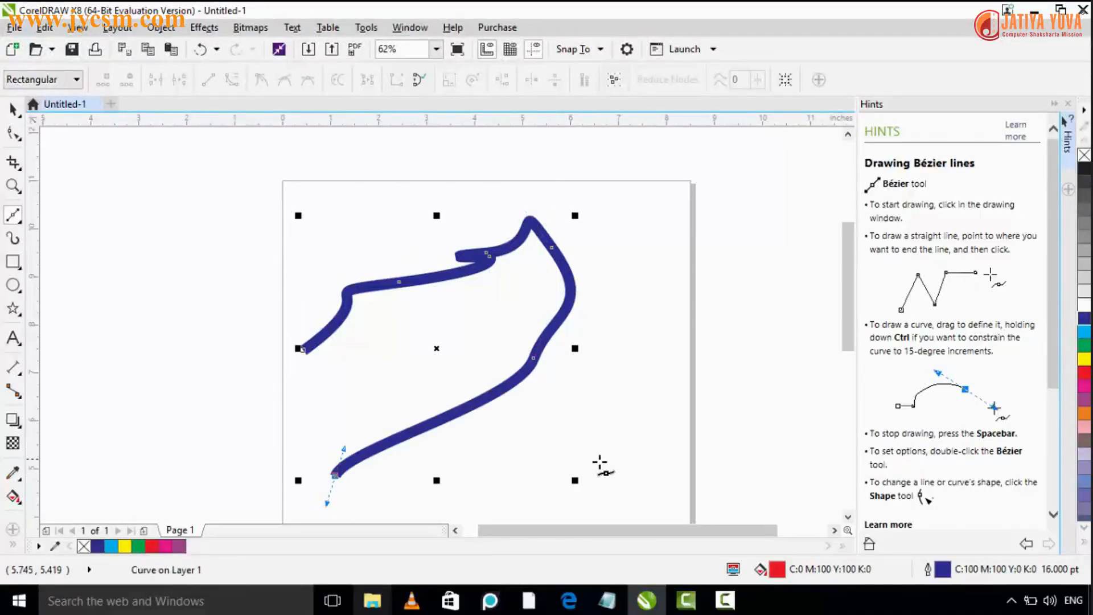
pyautogui.moveTo(620, 461); pyautogui.dragTo(658, 459)
pyautogui.moveTo(708, 281); pyautogui.dragTo(682, 265)
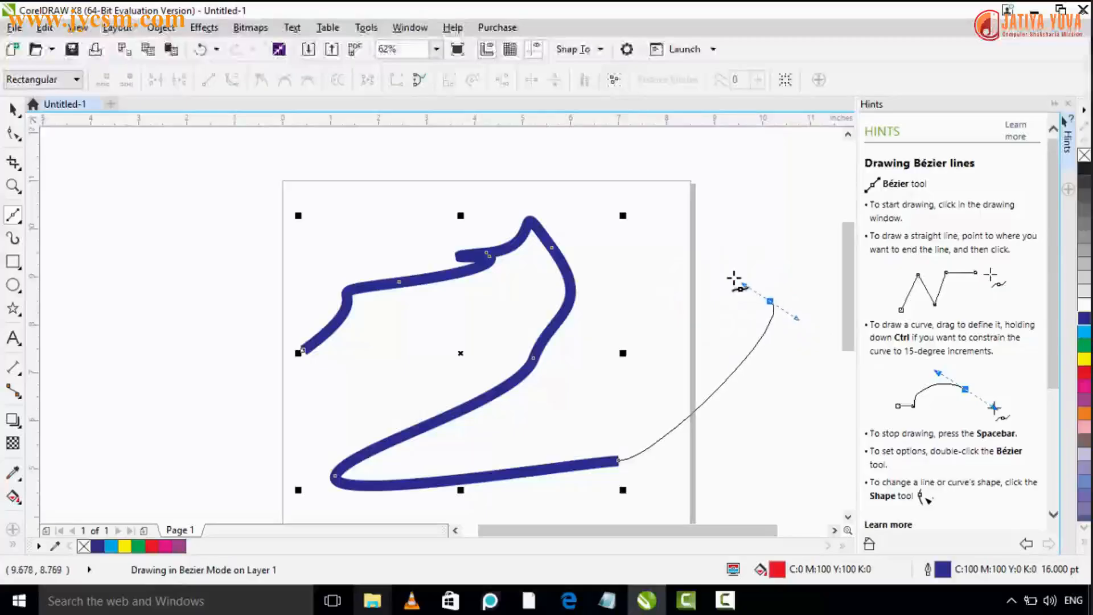
pyautogui.moveTo(713, 284)
pyautogui.mouseDown()
pyautogui.moveTo(717, 319)
pyautogui.moveTo(712, 279)
pyautogui.mouseUp()
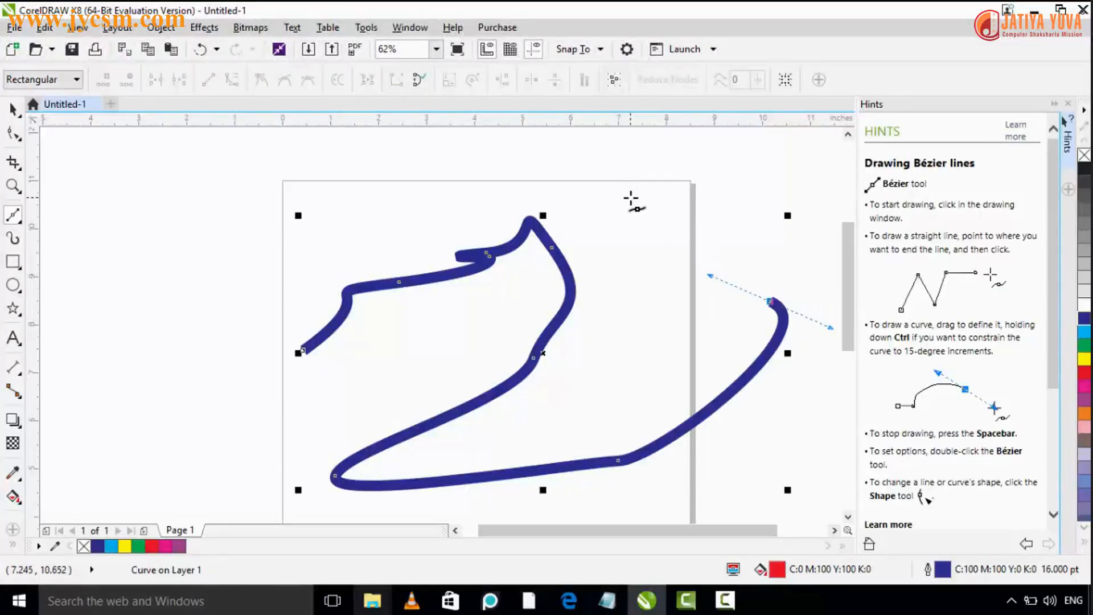
# - Arch the Bézier path back onto the page and end it with a straight upward segment, about 10 by 5.9 inches overall
pyautogui.moveTo(629, 200); pyautogui.dragTo(631, 198)
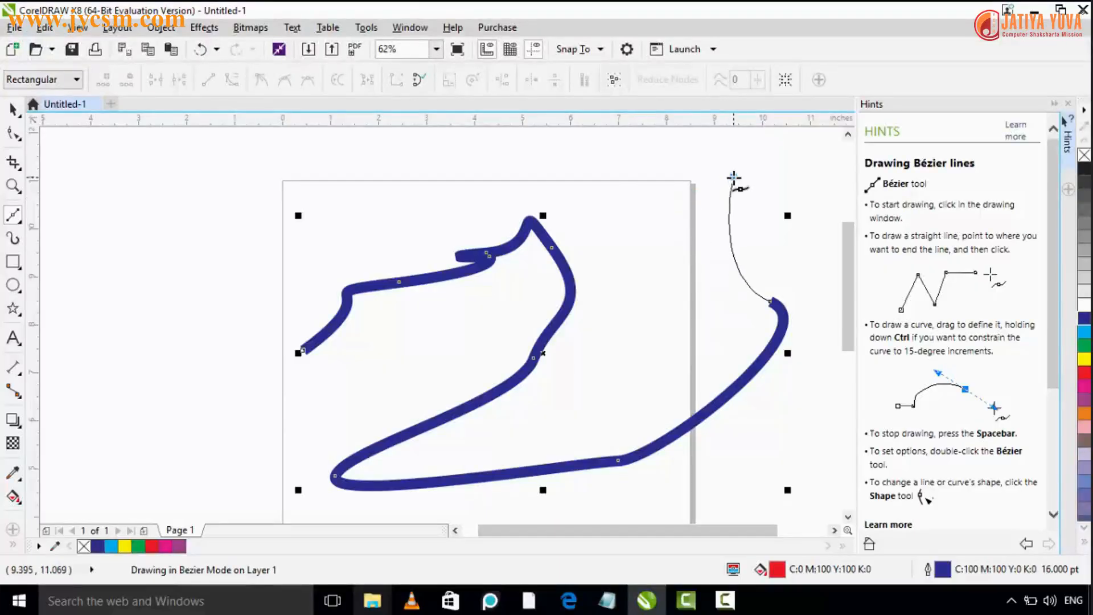
pyautogui.click(696, 233)
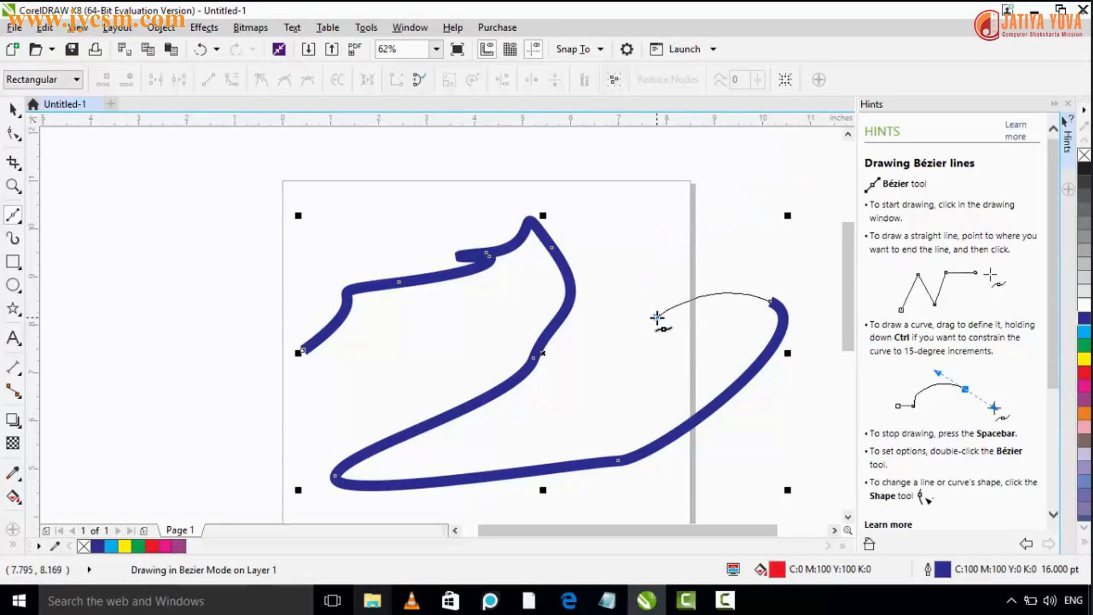
pyautogui.click(658, 318)
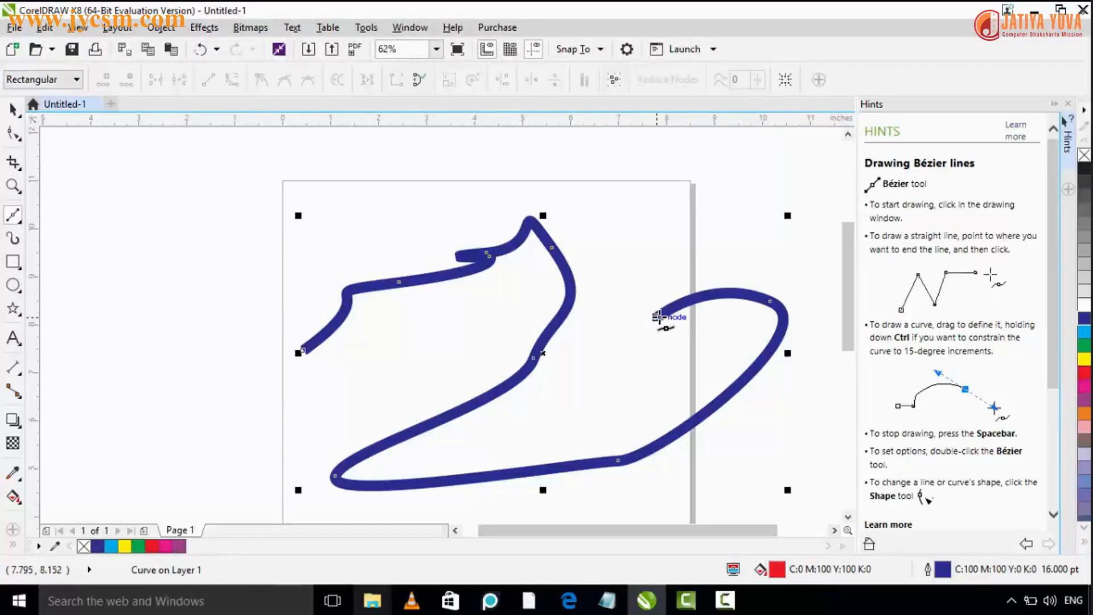
pyautogui.moveTo(658, 317)
pyautogui.mouseDown()
pyautogui.moveTo(653, 294)
pyautogui.moveTo(659, 313)
pyautogui.mouseUp()
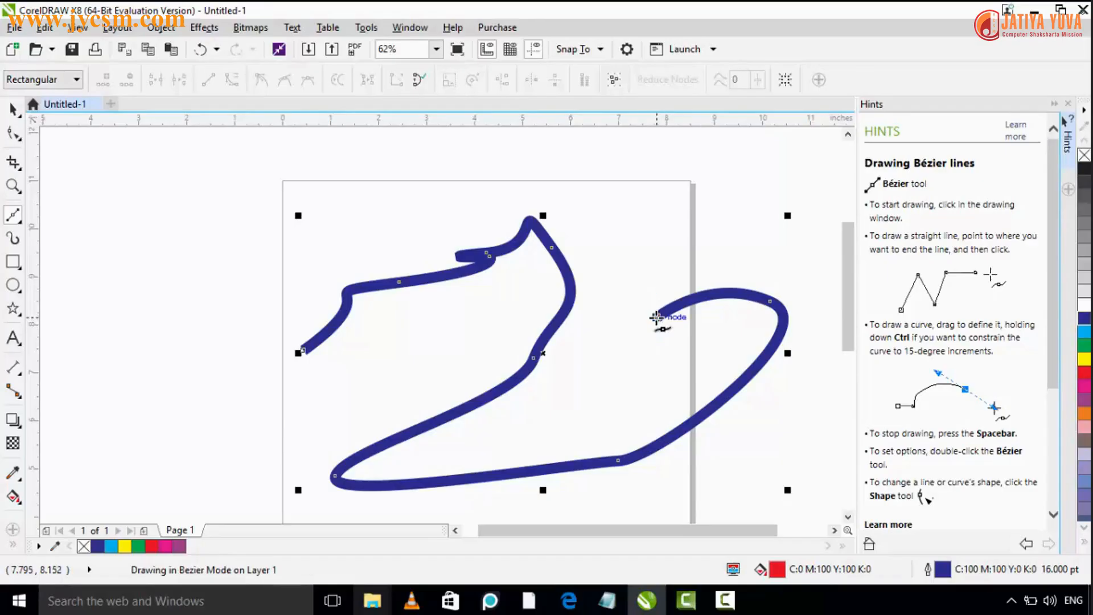
pyautogui.click(656, 204)
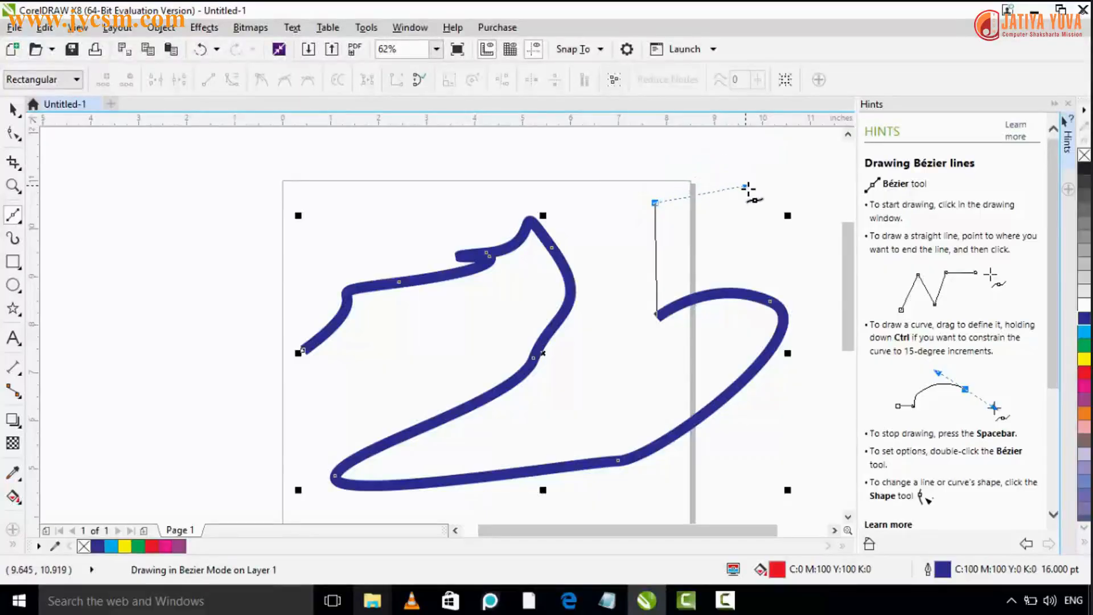
pyautogui.press('space')
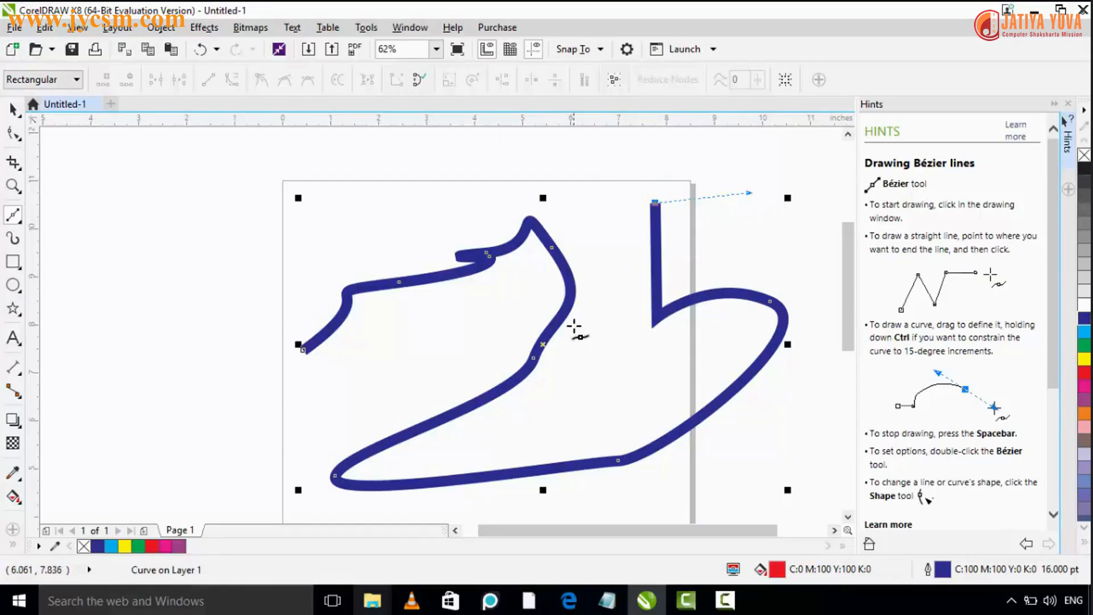
# - With the Pen tool, draw two connected straight segments rising from the page's lower-left corner
pyautogui.scroll(-1, 624, 319)
pyautogui.scroll(1, 624, 324)
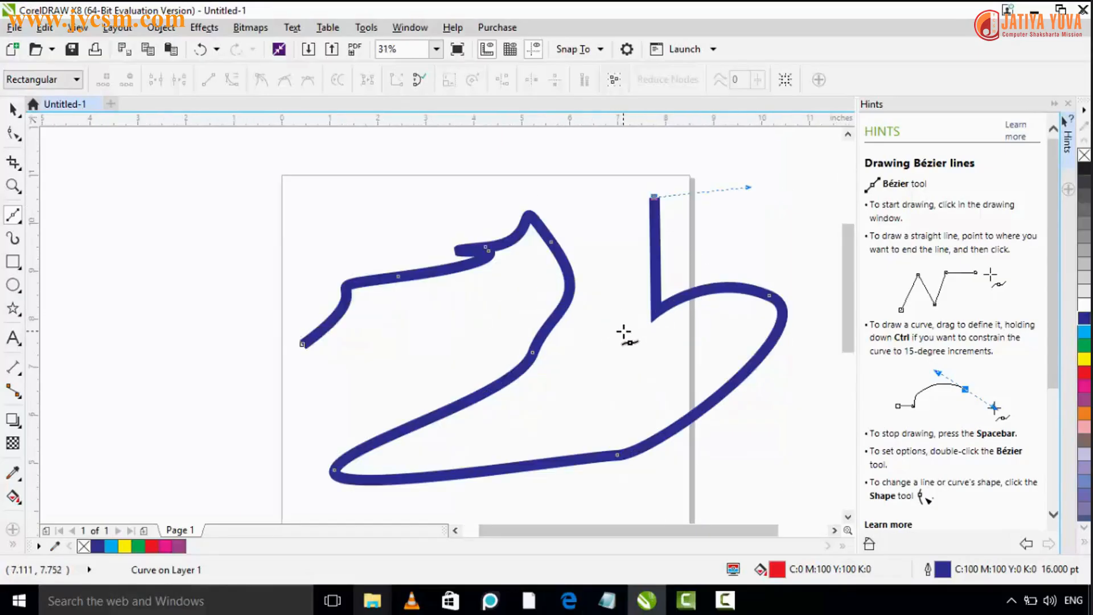
pyautogui.scroll(-1, 626, 336)
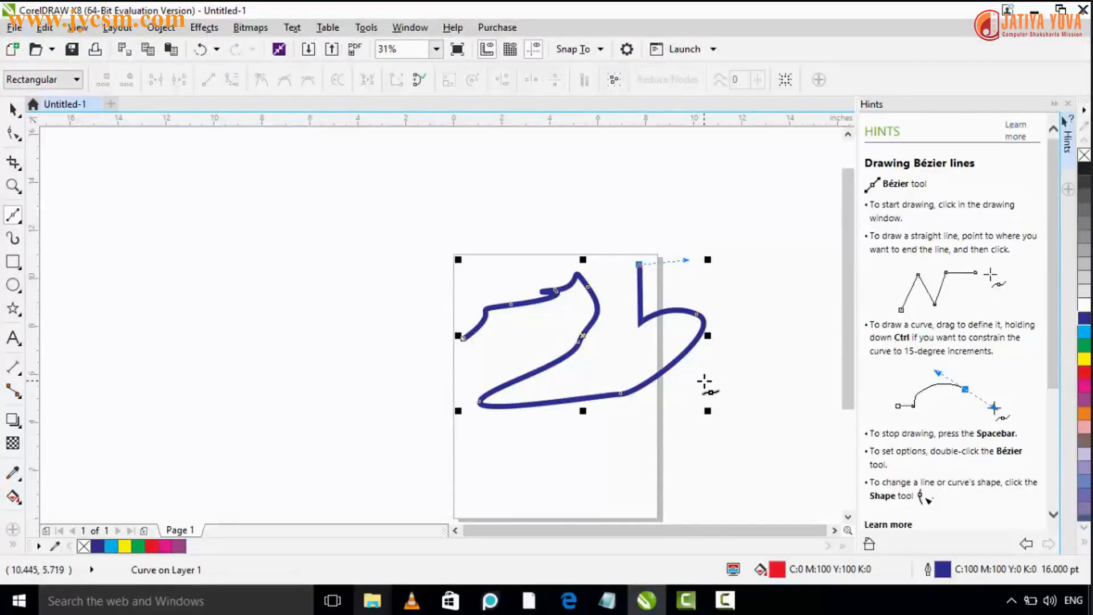
pyautogui.moveTo(700, 375); pyautogui.dragTo(614, 223)
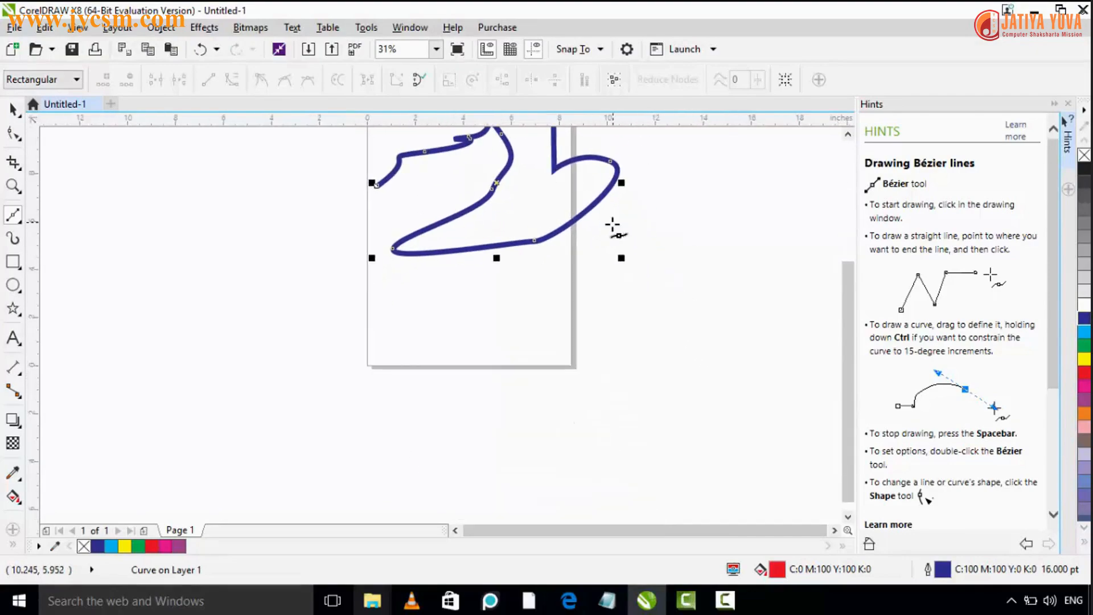
pyautogui.click(19, 220)
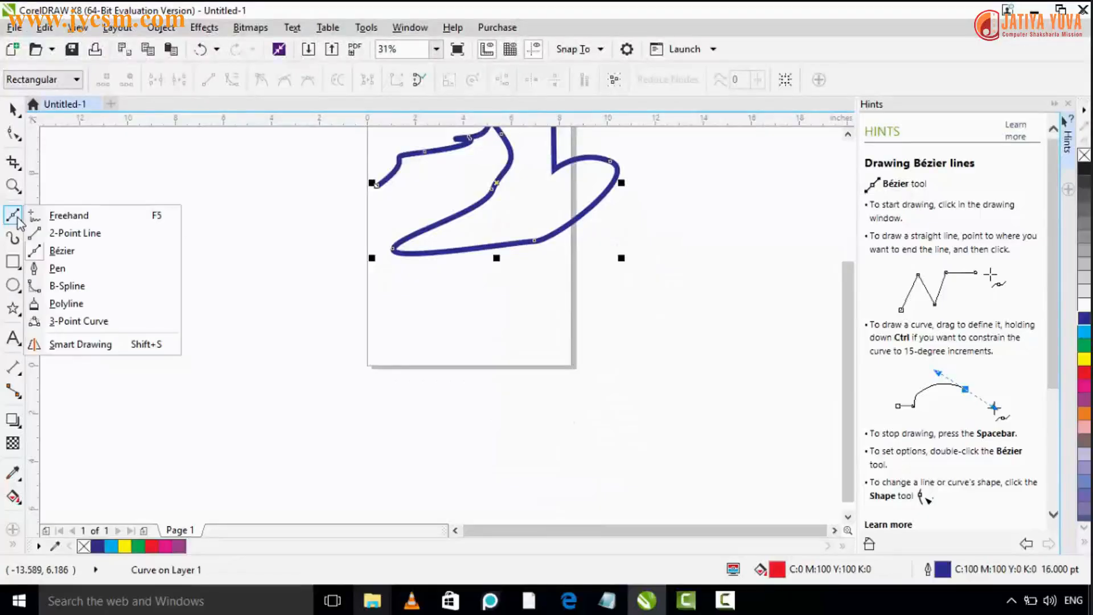
pyautogui.click(55, 269)
pyautogui.scroll(2, 414, 344)
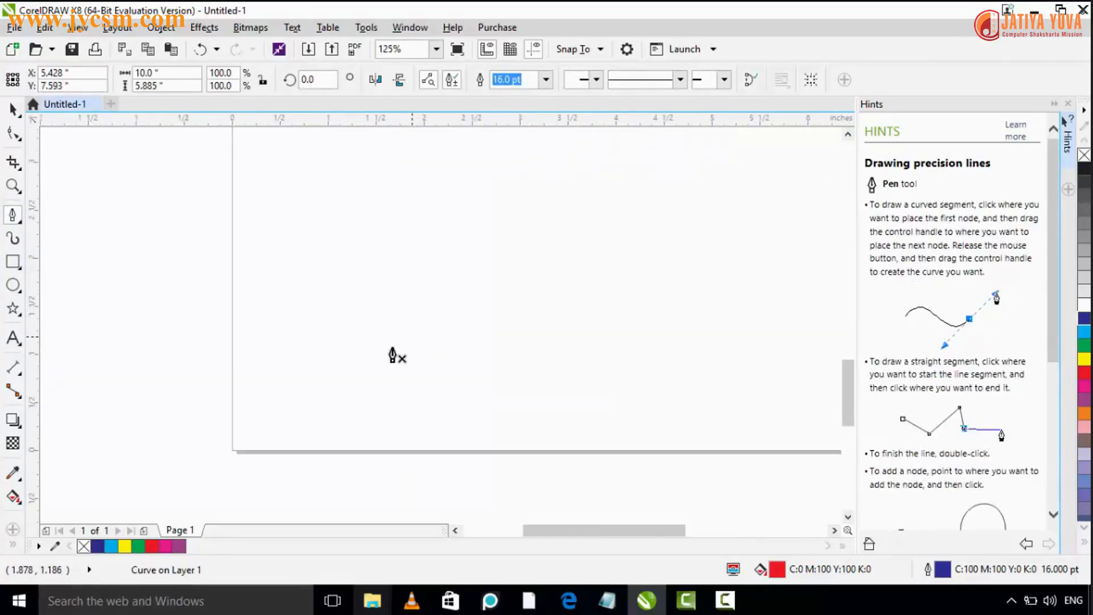
pyautogui.click(248, 394)
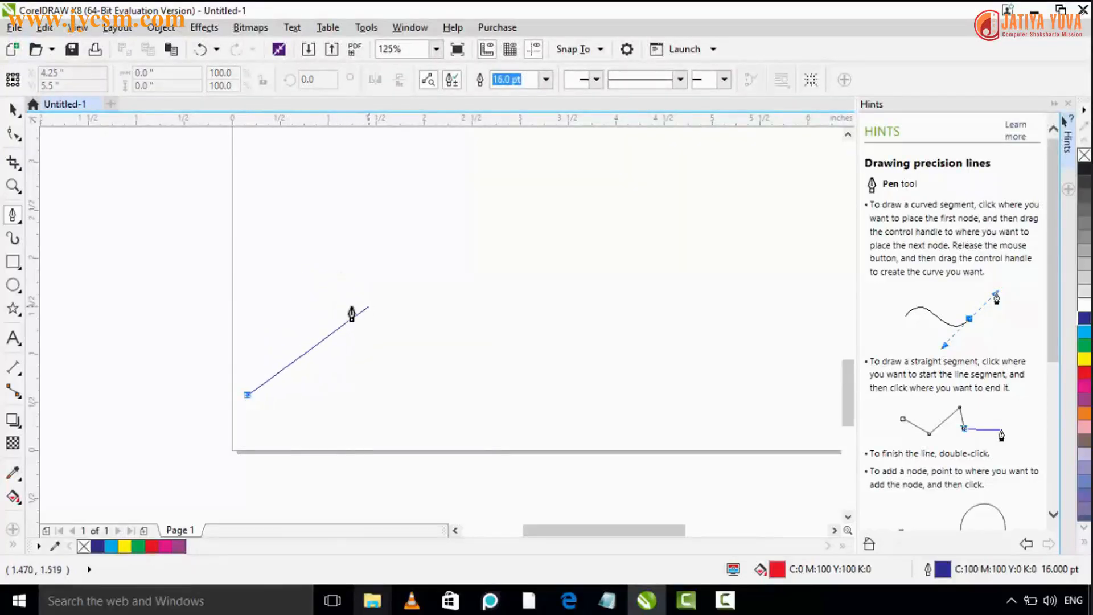
pyautogui.click(306, 292)
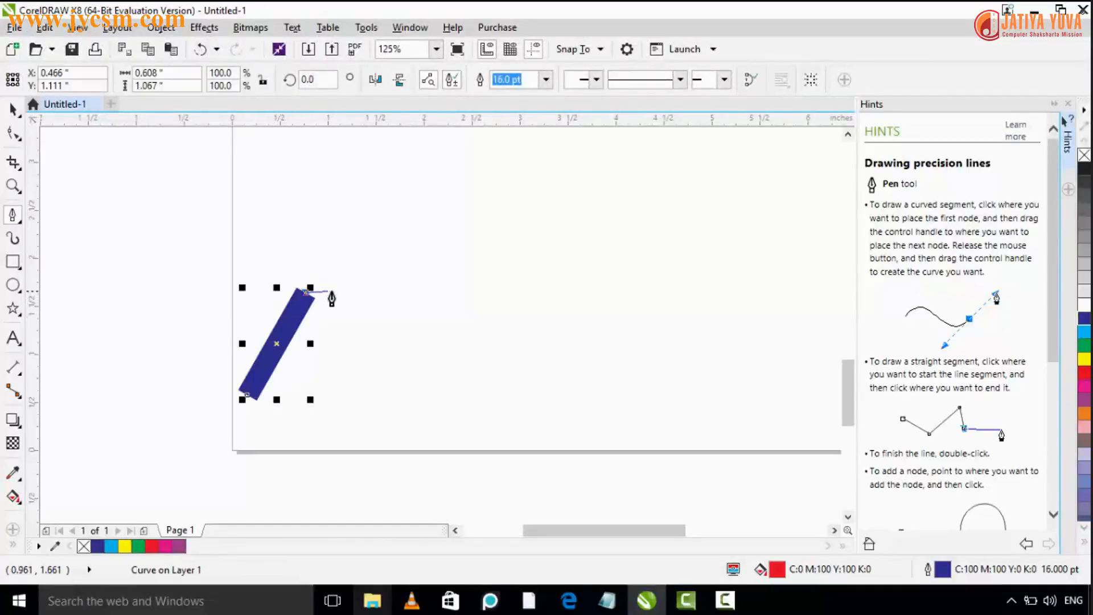
pyautogui.click(409, 243)
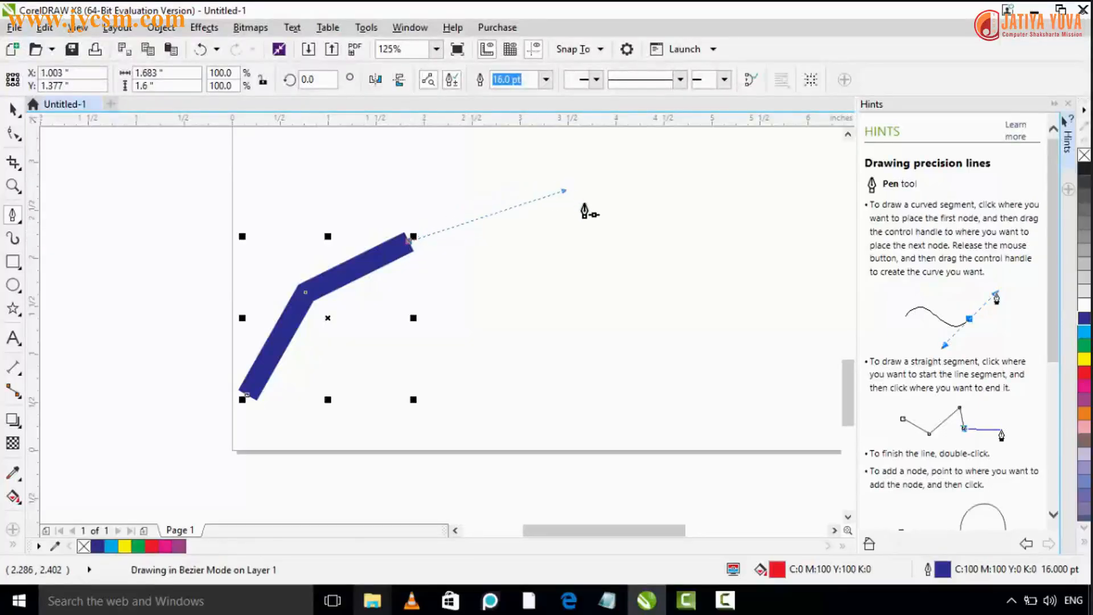
# - Extend the pen path with curved segments dipping and rising to the right, and end it at about 5.35 by 2 inches overall
pyautogui.click(619, 230)
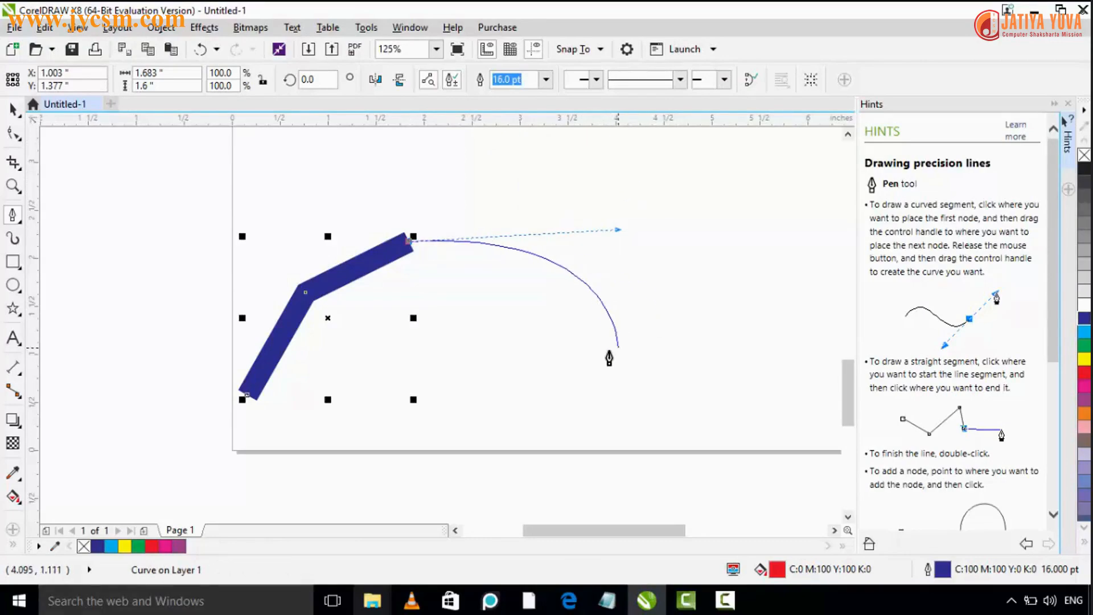
pyautogui.click(592, 356)
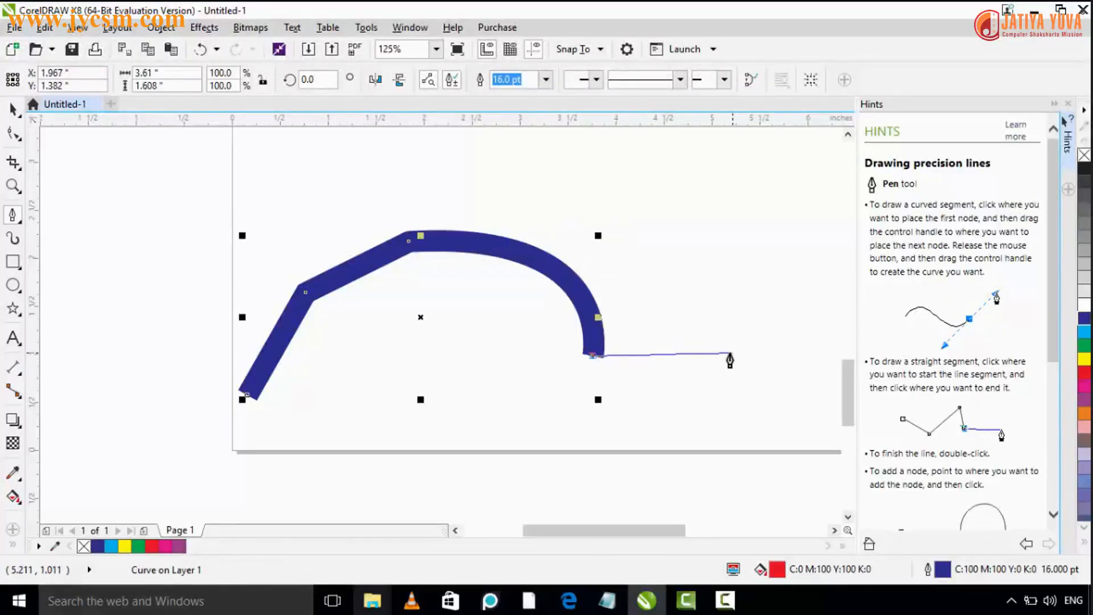
pyautogui.click(593, 356)
pyautogui.moveTo(632, 354); pyautogui.dragTo(763, 351)
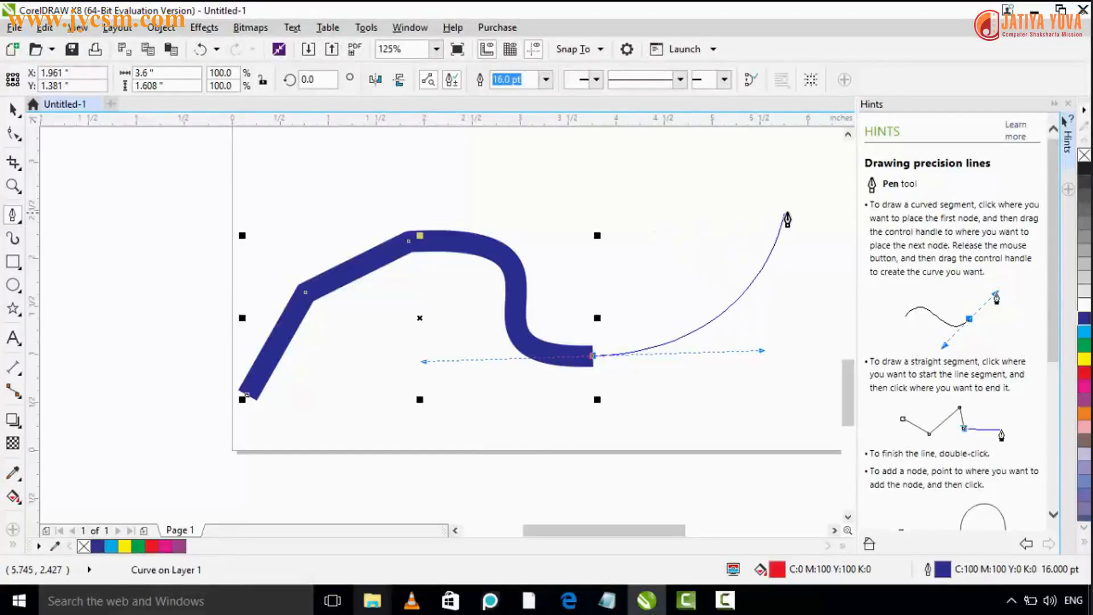
pyautogui.doubleClick(764, 207)
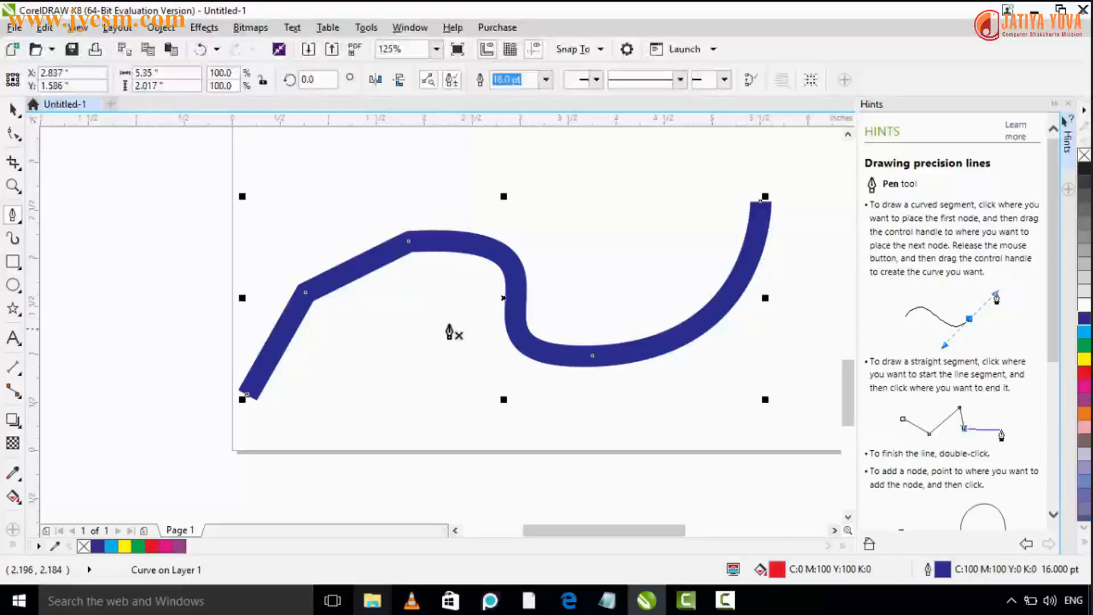
# - With the Pen tool, draw a new path below the first one, curving down across the page's lower edge and rising again to the right
pyautogui.moveTo(269, 429); pyautogui.dragTo(292, 462)
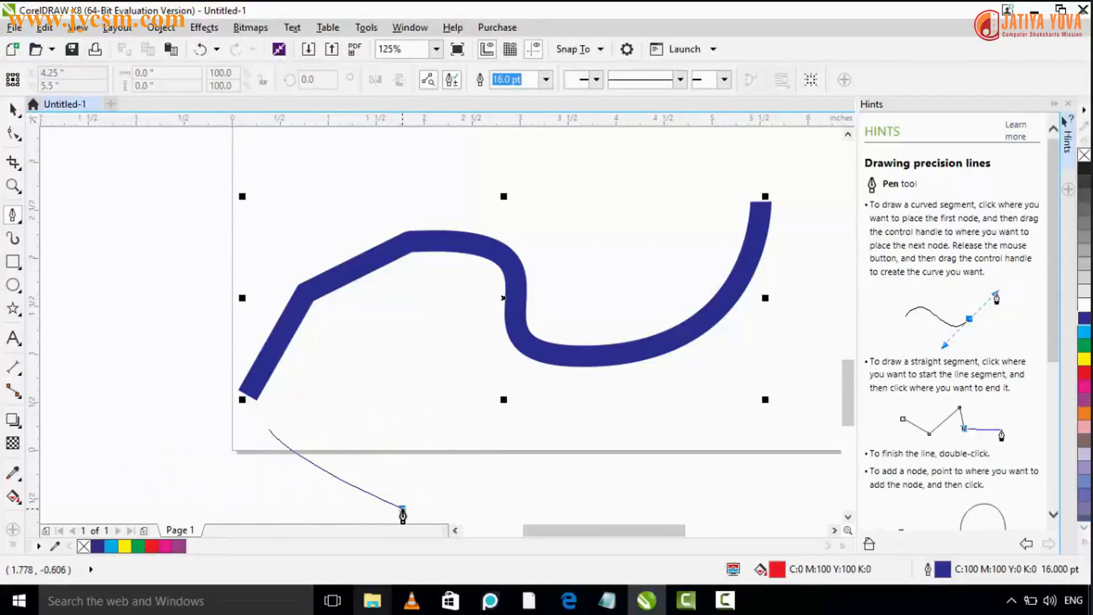
pyautogui.click(403, 510)
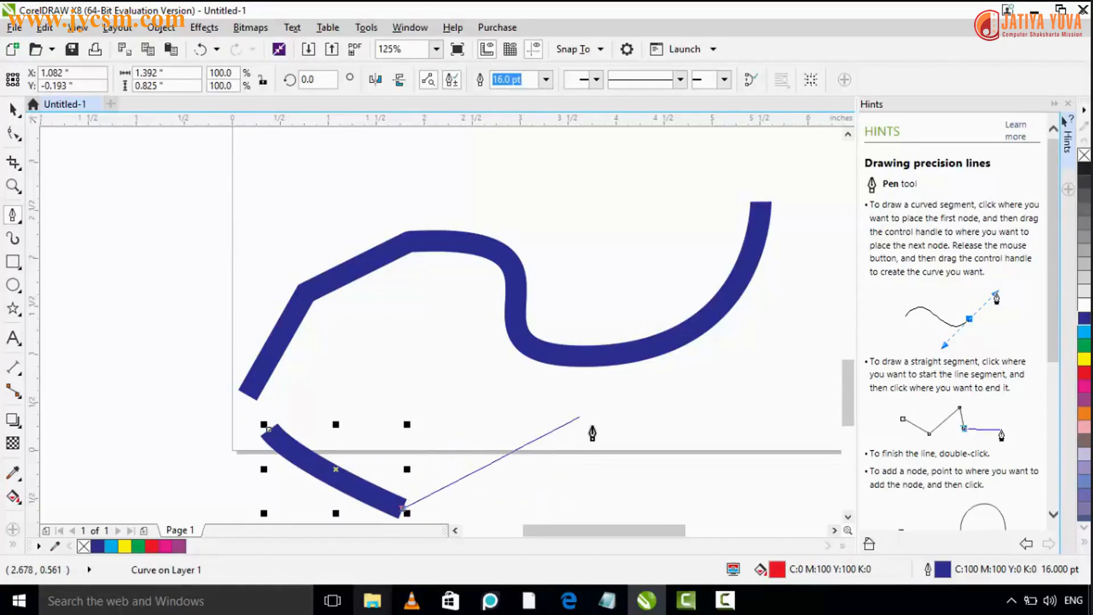
pyautogui.click(629, 480)
pyautogui.moveTo(628, 464); pyautogui.dragTo(497, 428)
pyautogui.moveTo(492, 427); pyautogui.dragTo(494, 432)
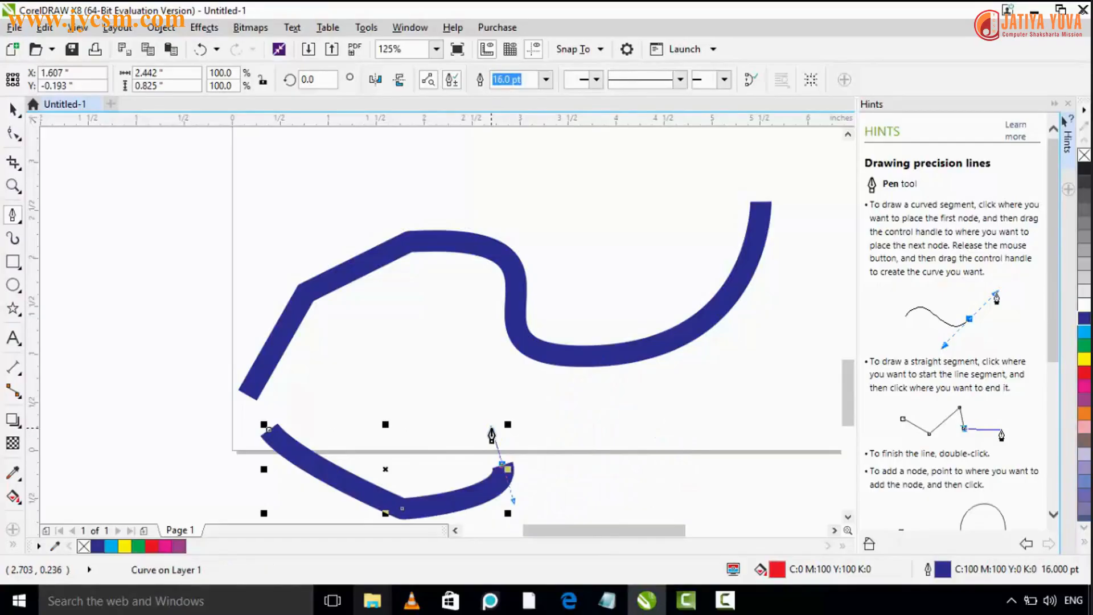
pyautogui.click(672, 405)
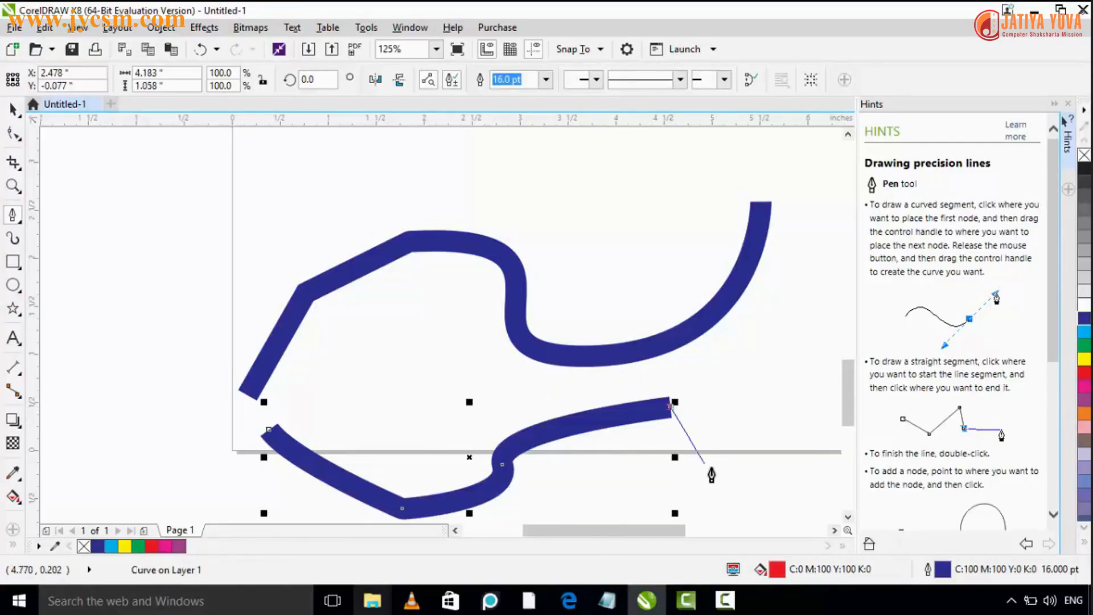
pyautogui.click(778, 393)
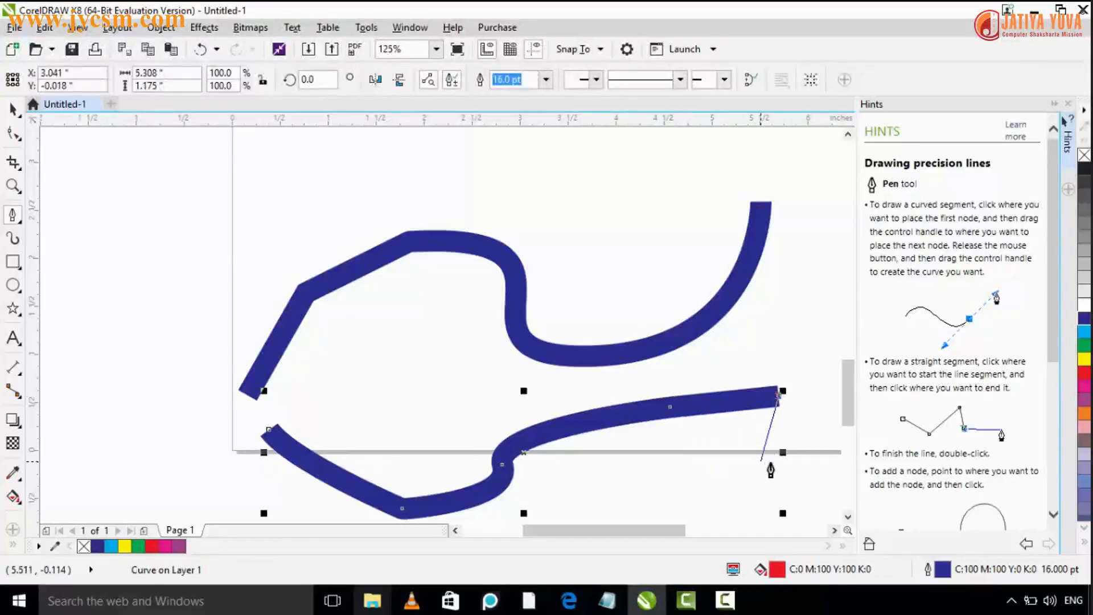
# - Continue the lower path down to the right, fold it back to the left and end it at about 5.74 by 1.53 inches overall
pyautogui.click(820, 442)
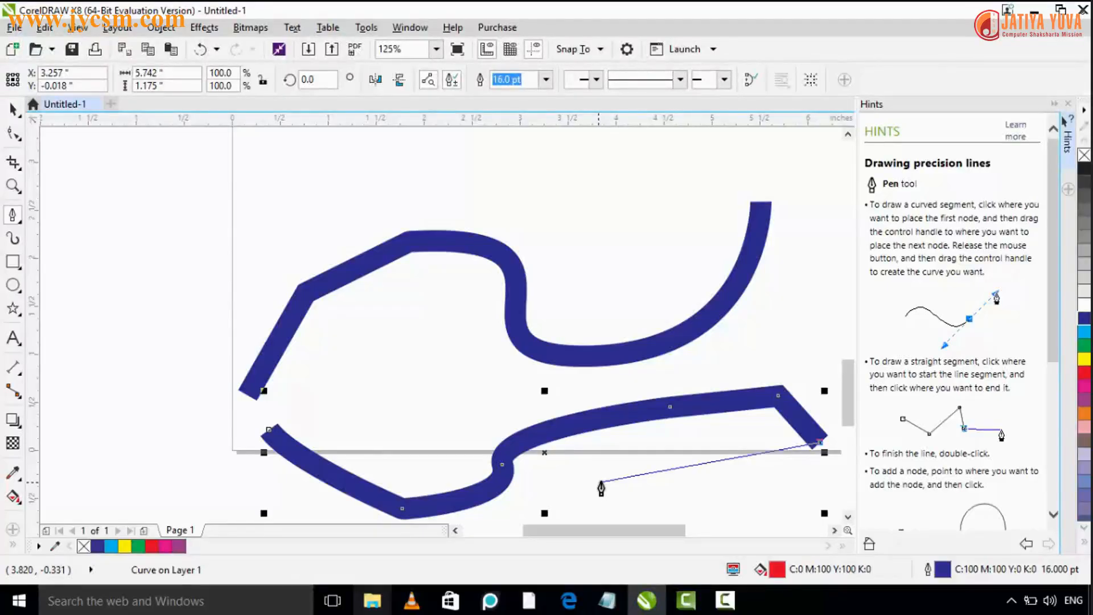
pyautogui.moveTo(593, 489); pyautogui.dragTo(573, 467)
pyautogui.doubleClick(667, 487)
pyautogui.scroll(-2, 626, 496)
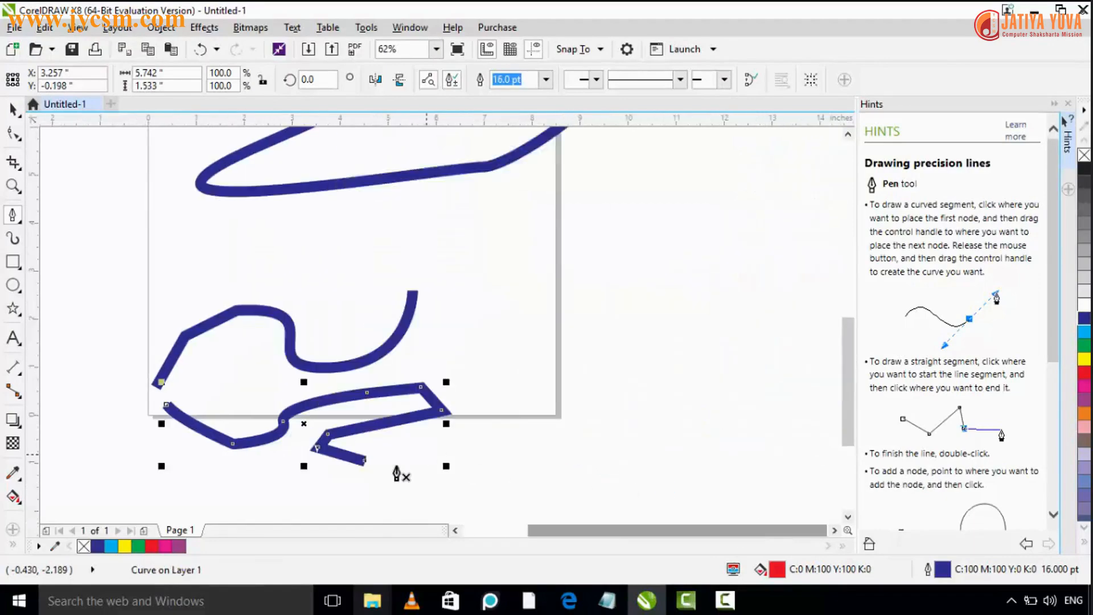
# - Resume the lower path from its end node and extend it right, up past the page's right edge, and back in a zigzag
pyautogui.click(365, 462)
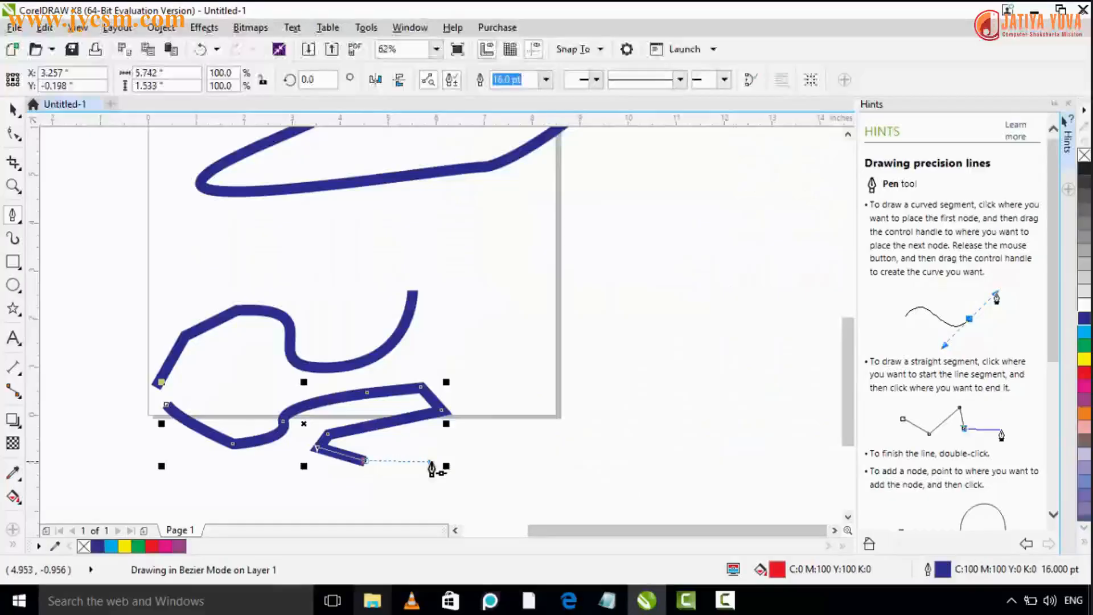
pyautogui.click(517, 451)
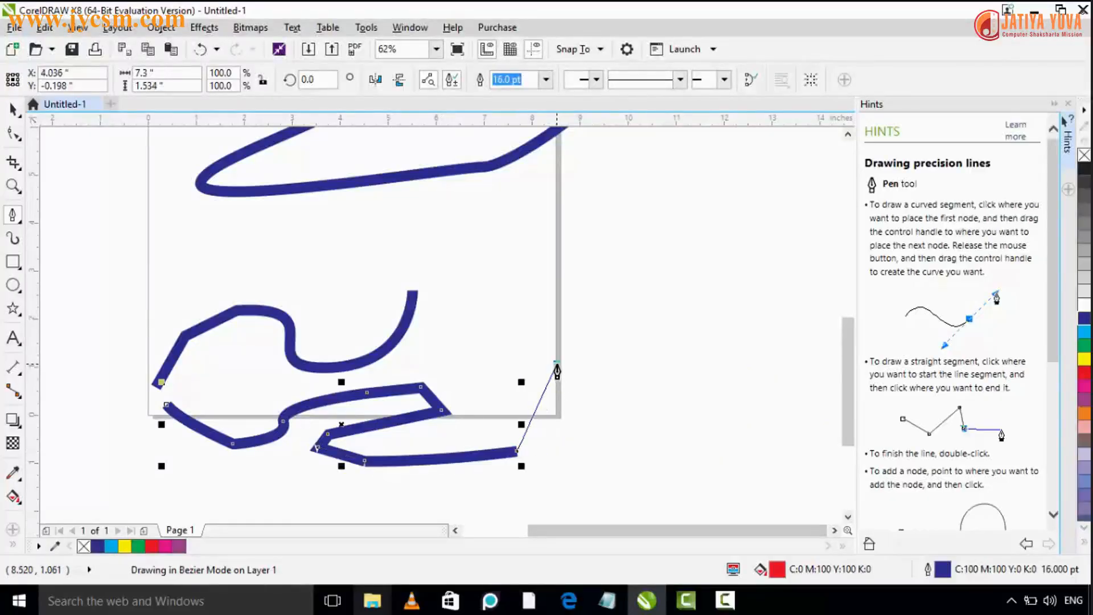
pyautogui.click(557, 363)
pyautogui.doubleClick(473, 306)
pyautogui.click(532, 245)
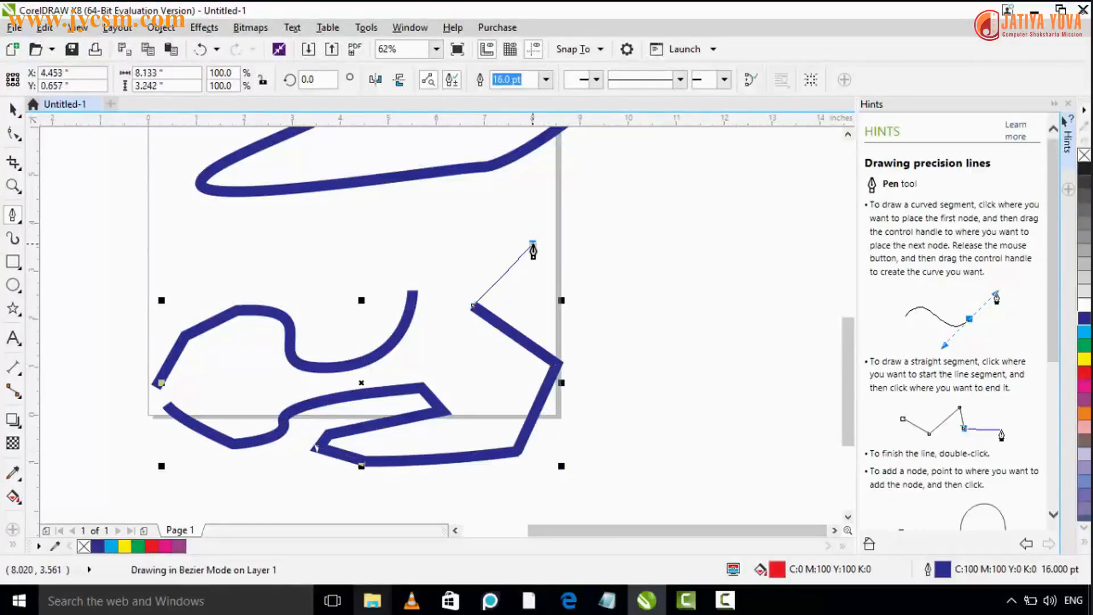
# - Arch the path over the area right of the page with straight segments and end it at about 11.12 by 4.93 inches overall
pyautogui.click(618, 225)
pyautogui.click(685, 226)
pyautogui.click(700, 271)
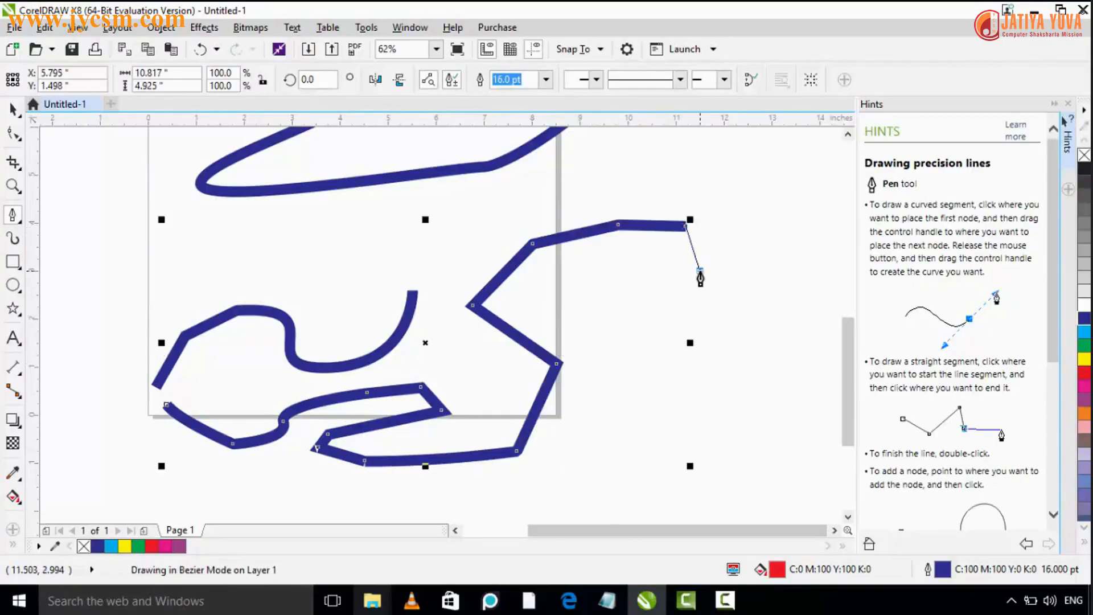
pyautogui.doubleClick(696, 326)
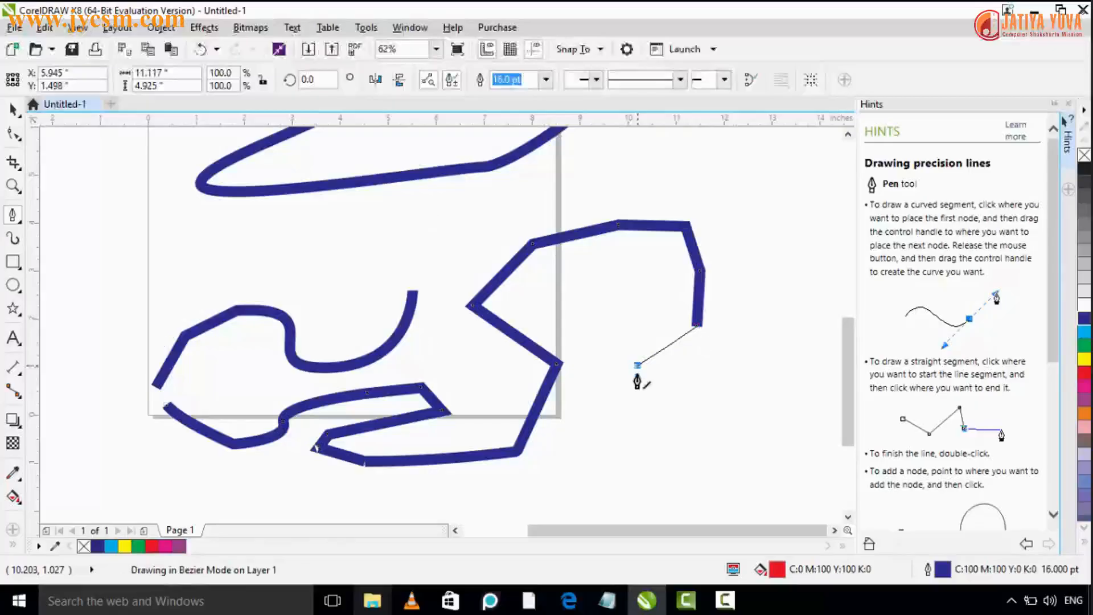
pyautogui.click(637, 365)
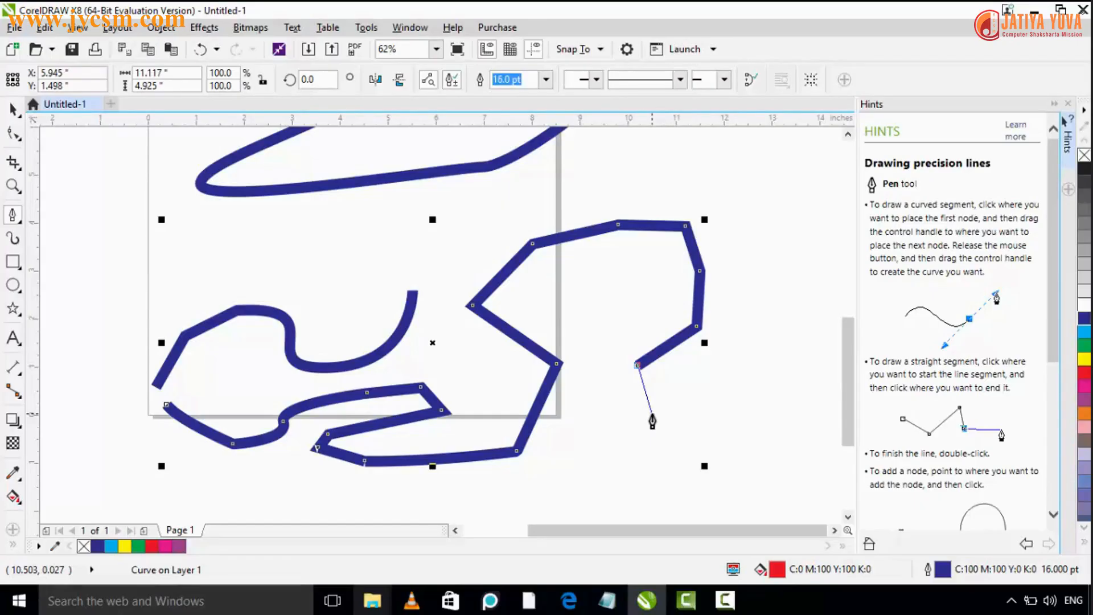
pyautogui.press('space')
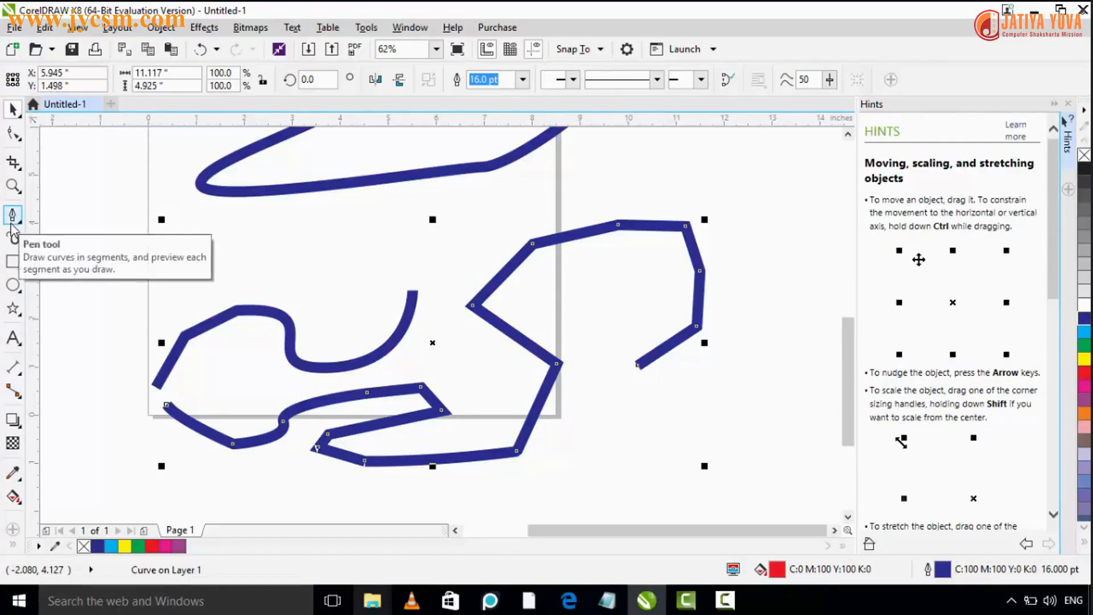
# - With the Pen tool, delete five nodes from the path: three on the outer arch and two on the zigzag near the page's right edge
pyautogui.click(12, 225)
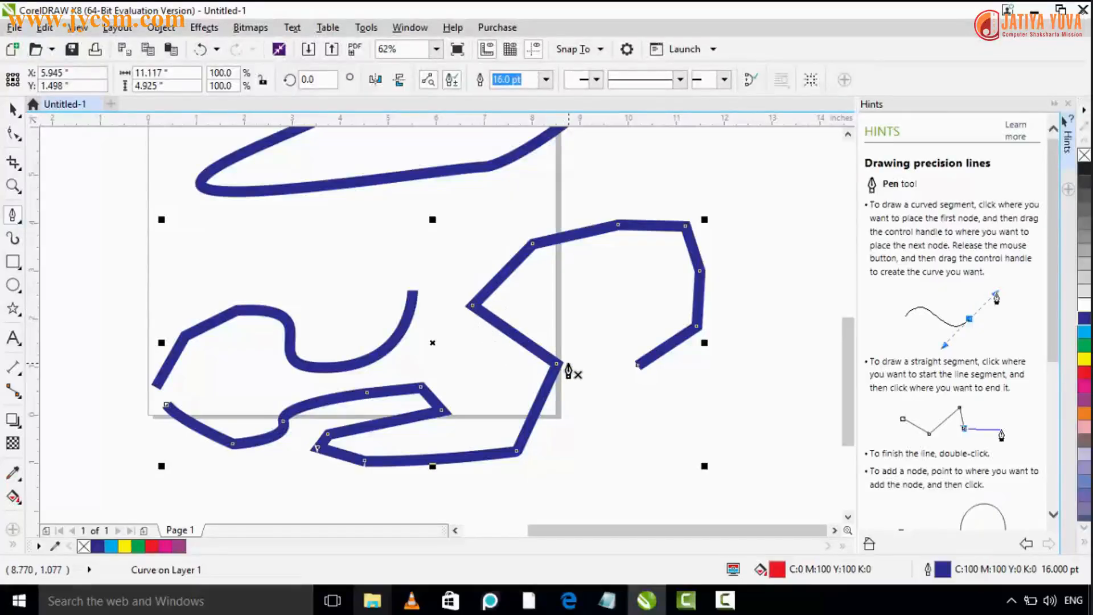
pyautogui.scroll(2, 568, 364)
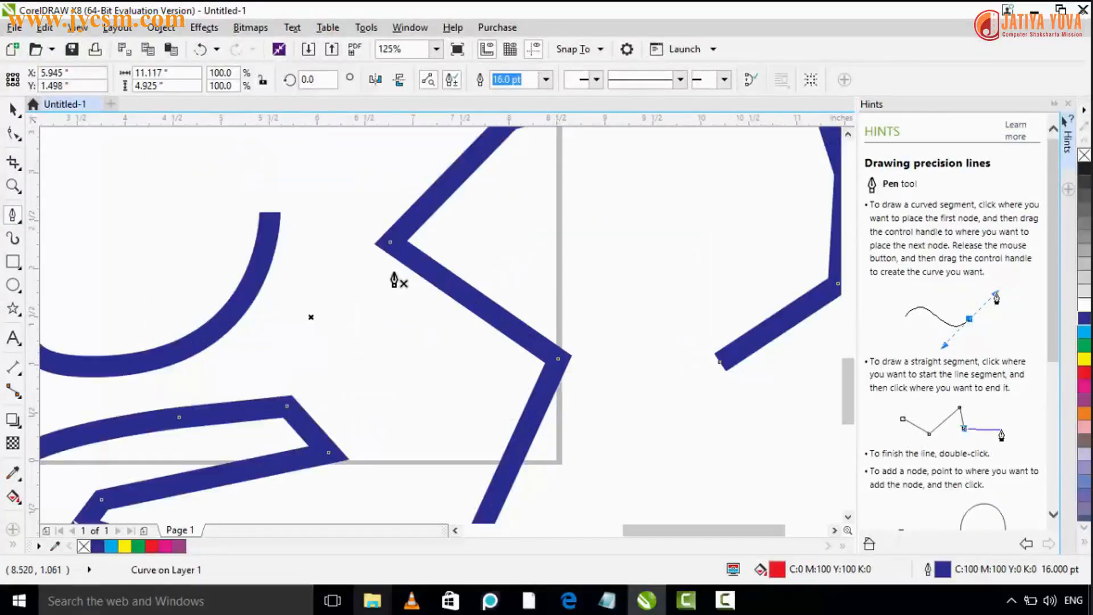
pyautogui.scroll(-2, 404, 256)
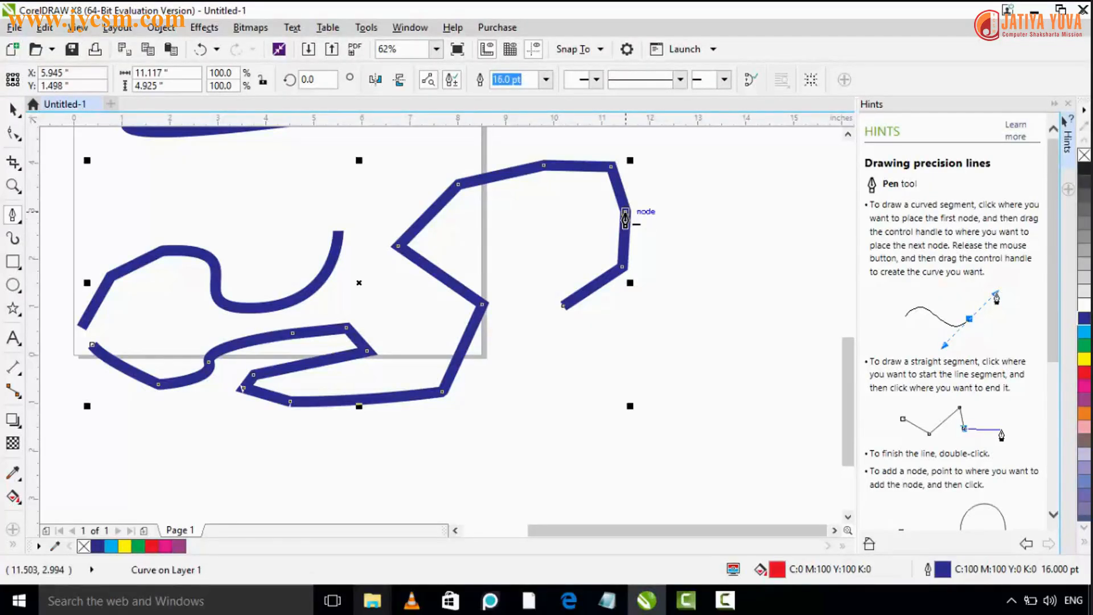
pyautogui.click(625, 215)
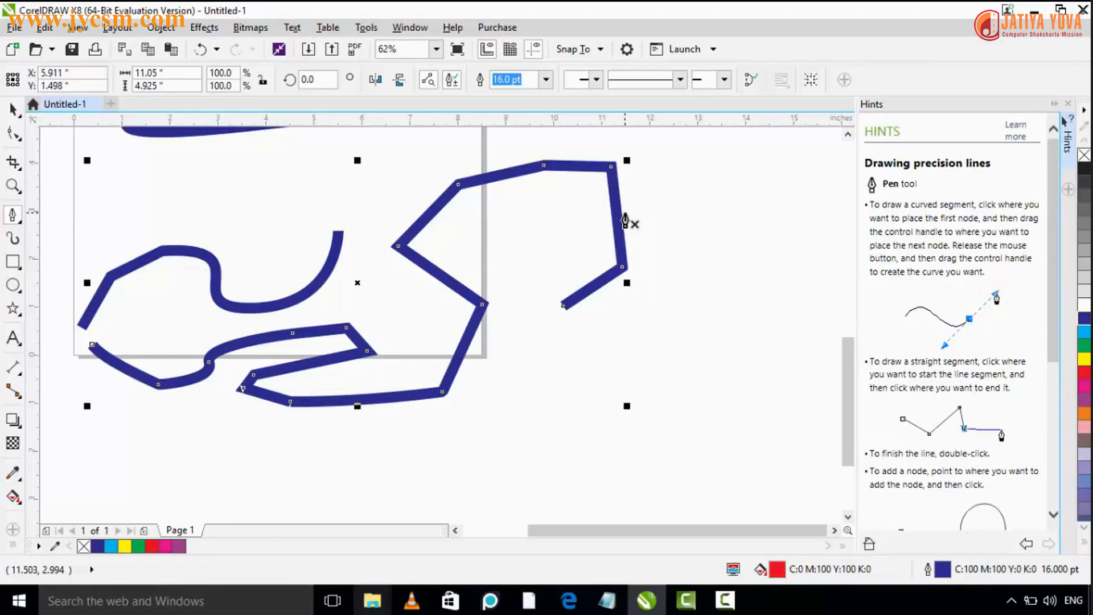
pyautogui.click(610, 167)
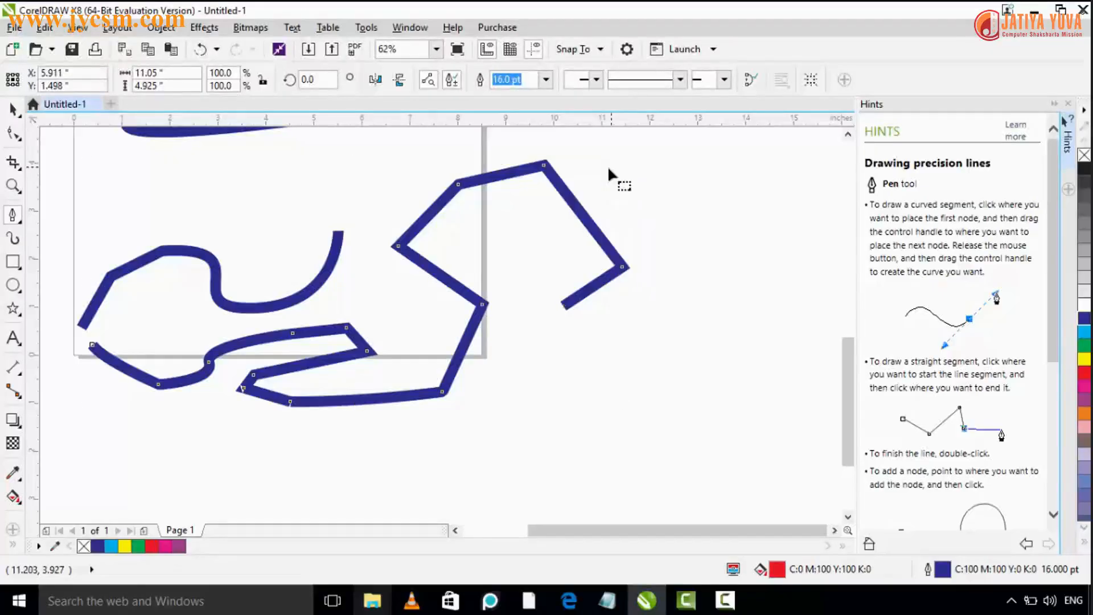
pyautogui.click(541, 169)
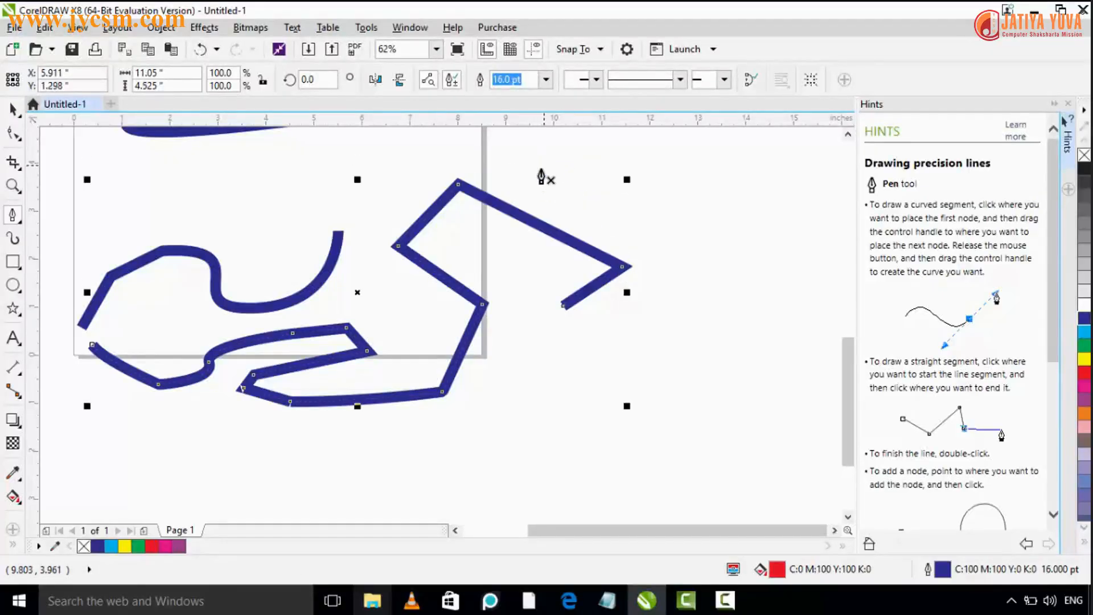
pyautogui.click(458, 188)
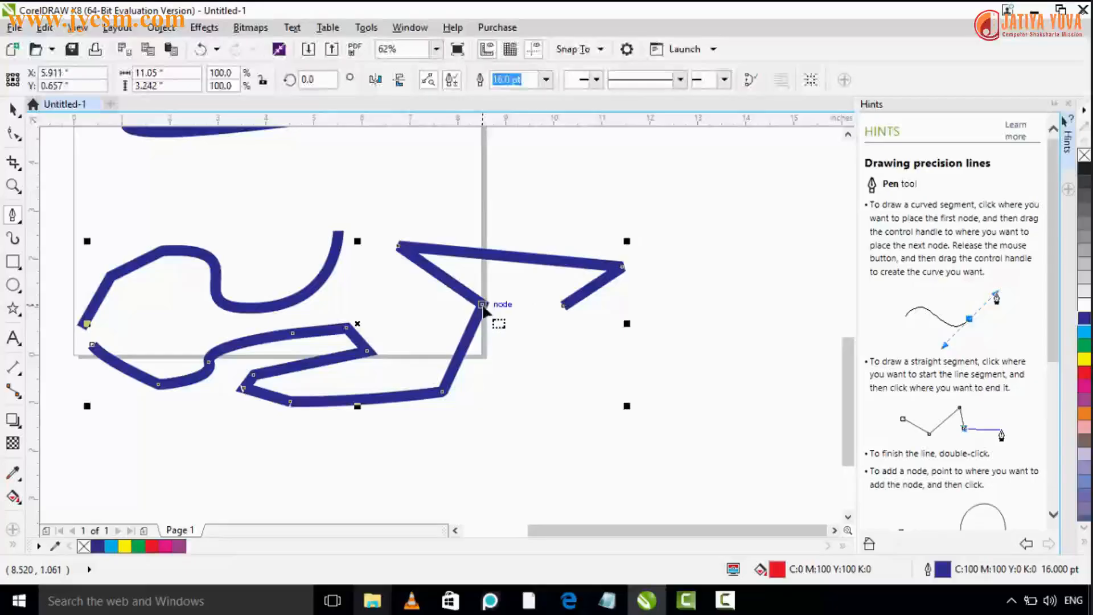
pyautogui.click(482, 308)
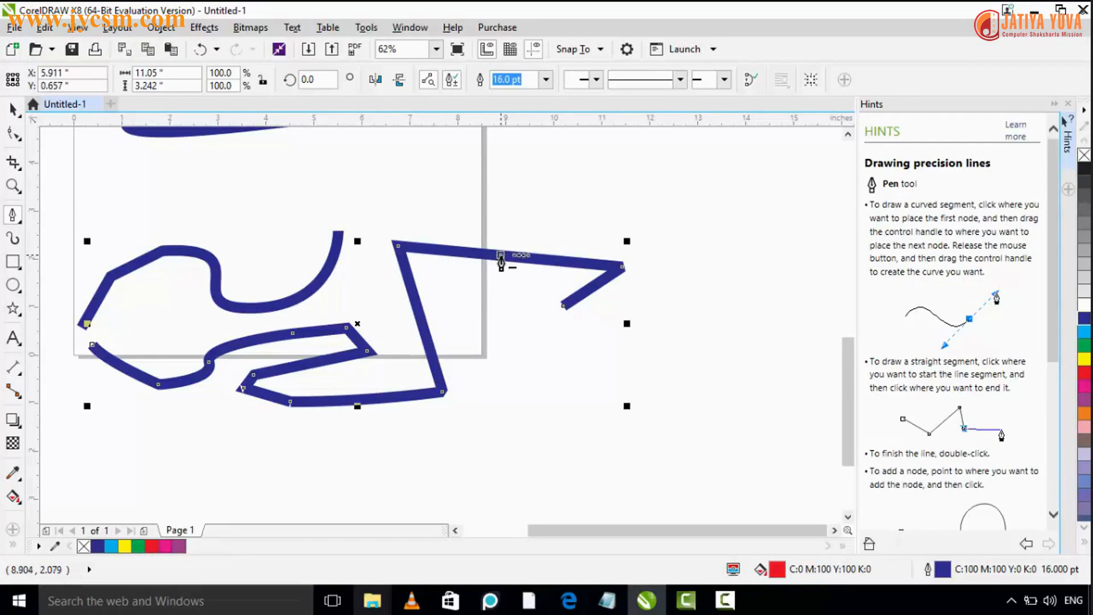
# - Remove and re-add a node on the path's long upper segment, and move it up and to the right with the Shape tool
pyautogui.click(501, 259)
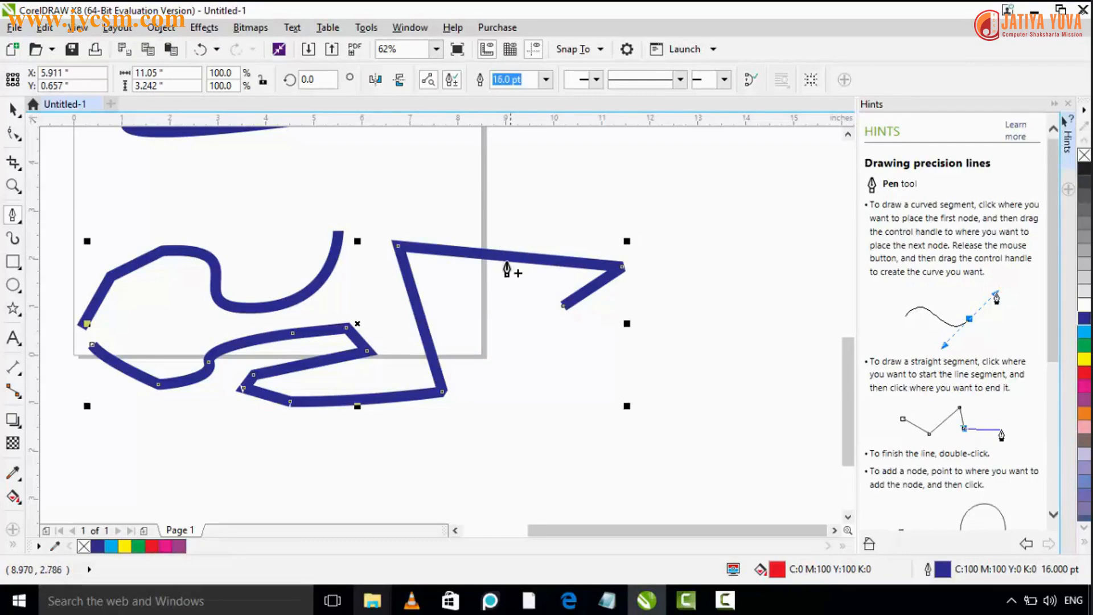
pyautogui.click(500, 261)
pyautogui.click(13, 136)
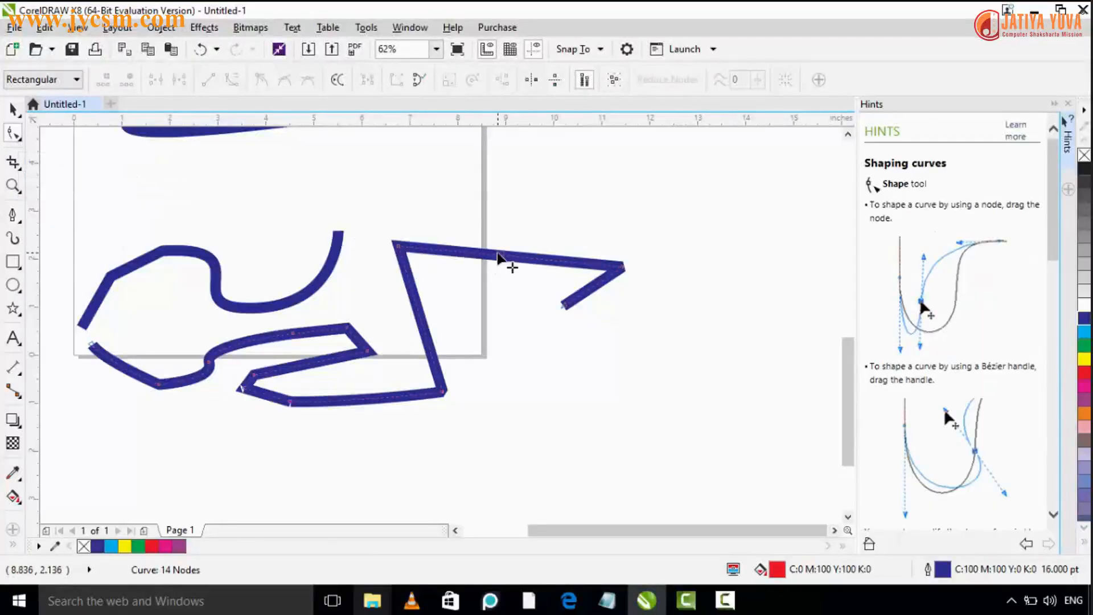
pyautogui.moveTo(498, 256); pyautogui.dragTo(521, 232)
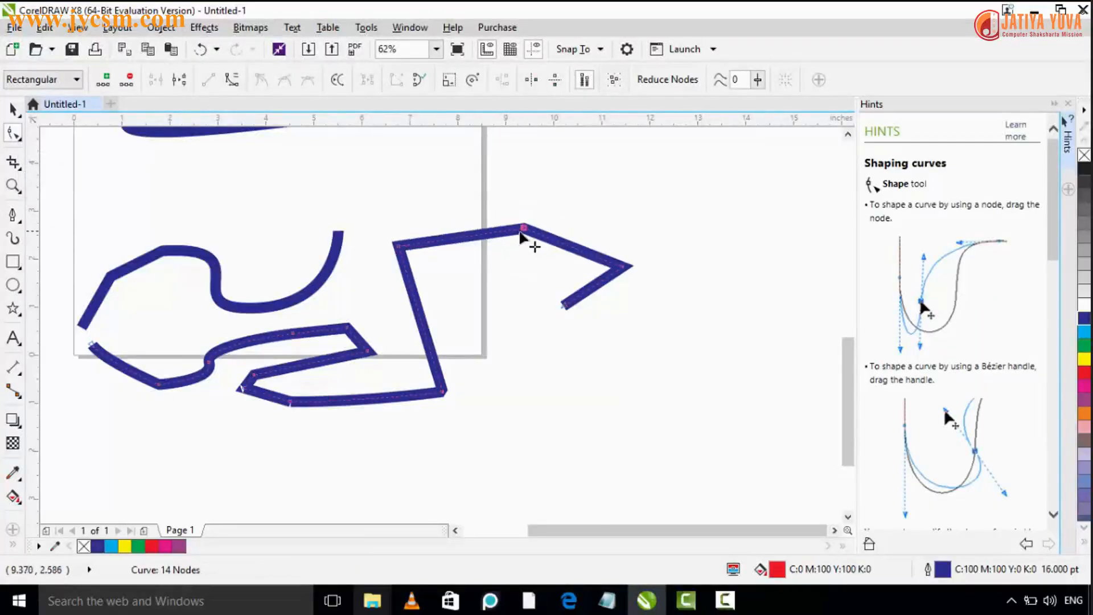
# - Convert the segment at the raised node to a curve, move that node further up, and shift the path's end node down and right
pyautogui.click(235, 85)
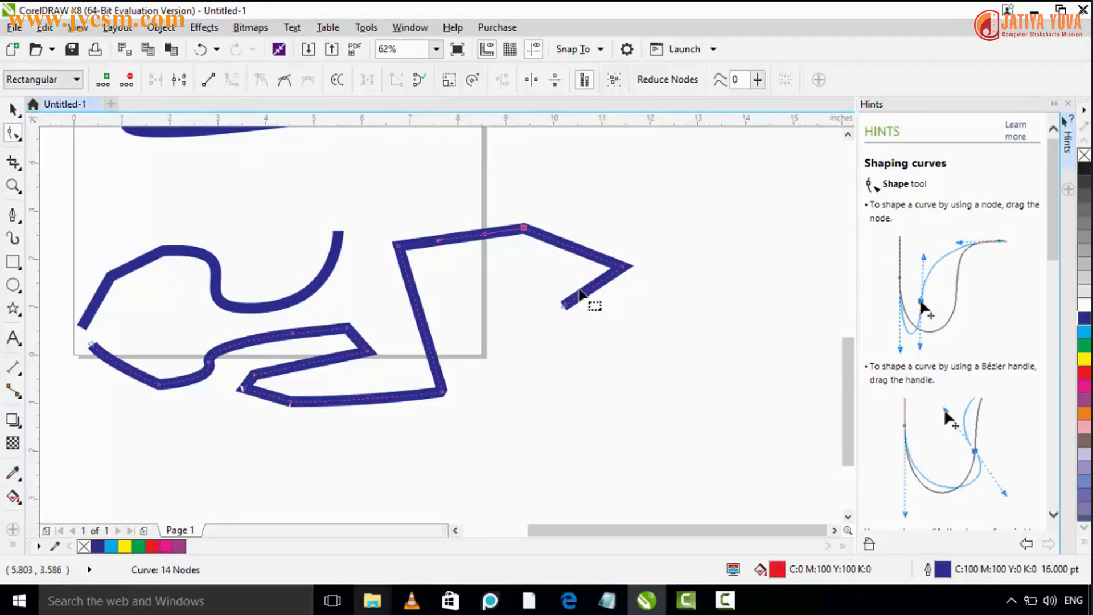
pyautogui.moveTo(525, 229); pyautogui.dragTo(542, 207)
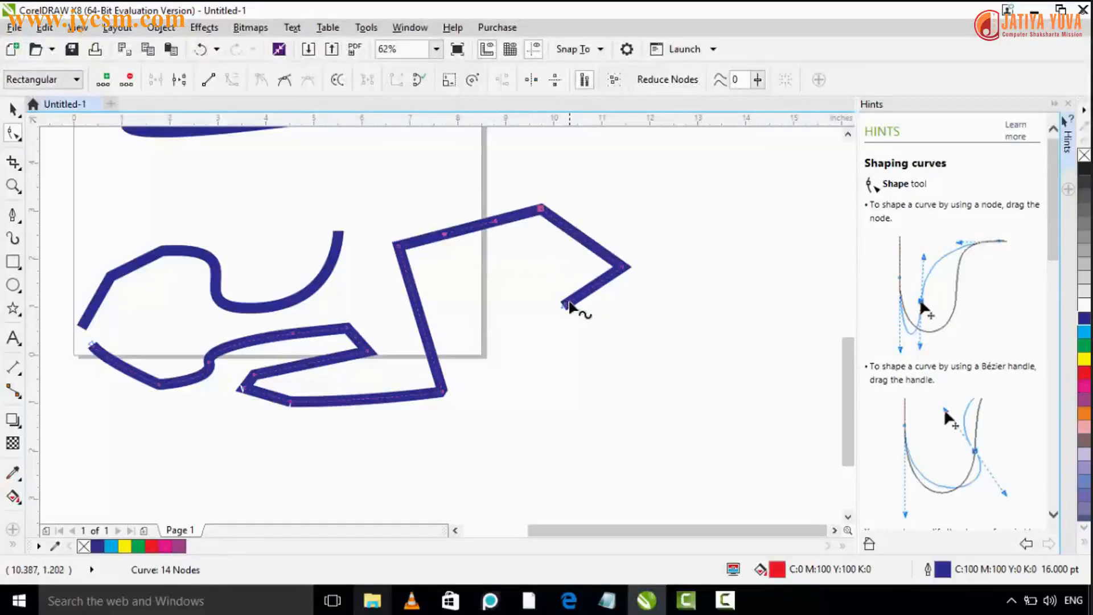
pyautogui.moveTo(567, 306); pyautogui.dragTo(596, 340)
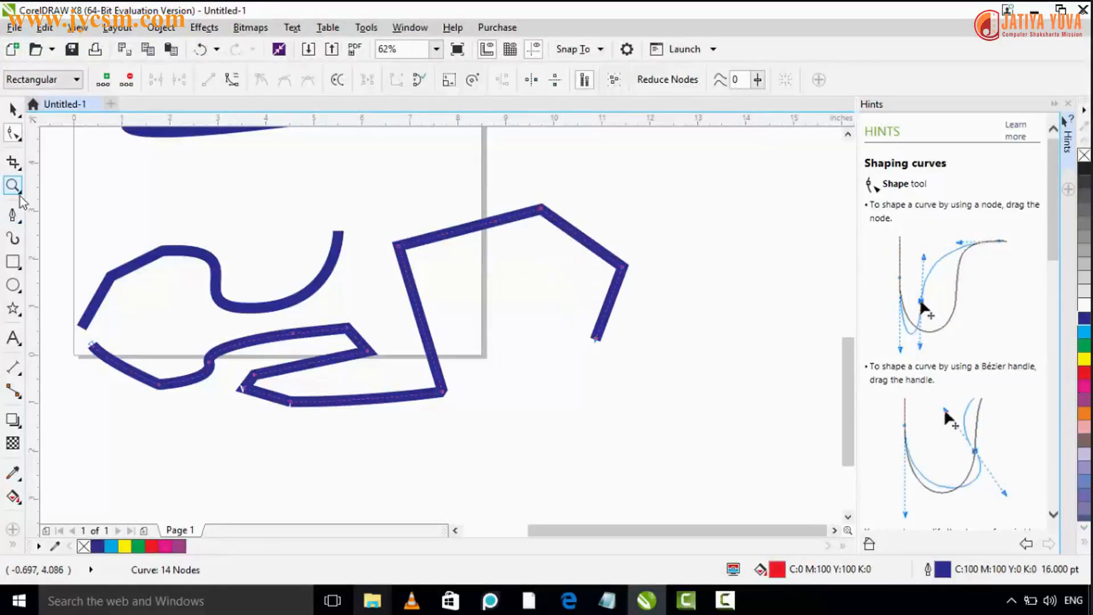
# - With the Pen tool, draw a vertical side and a horizontal base right of the page, about 6.3 by 6.2 inches overall
pyautogui.hotkey('ctrl', 'a')
pyautogui.click(13, 217)
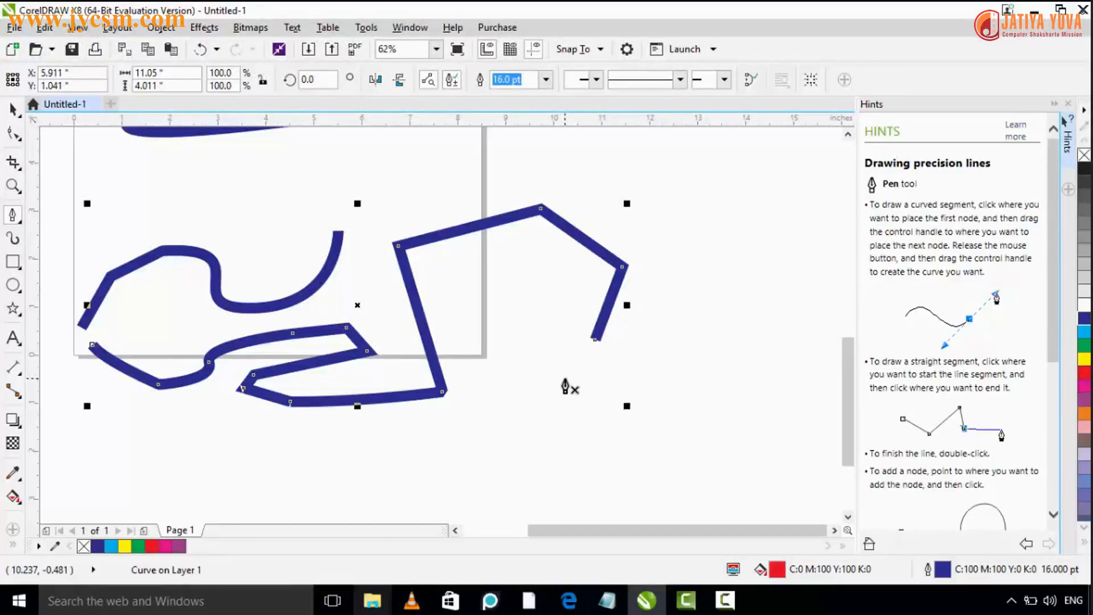
pyautogui.press('F3')
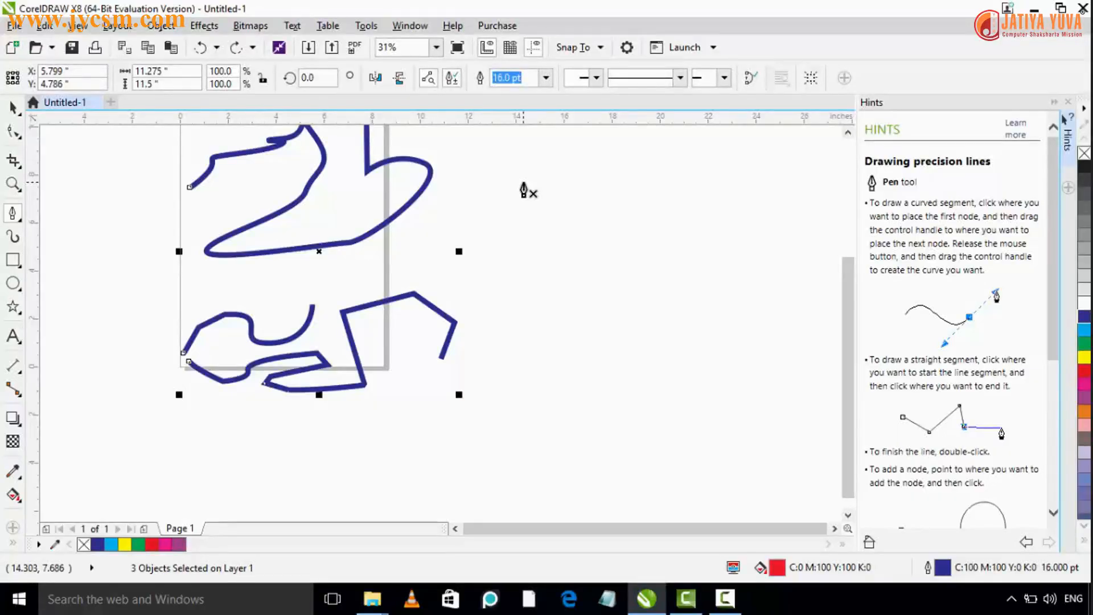
pyautogui.moveTo(522, 182); pyautogui.dragTo(523, 282)
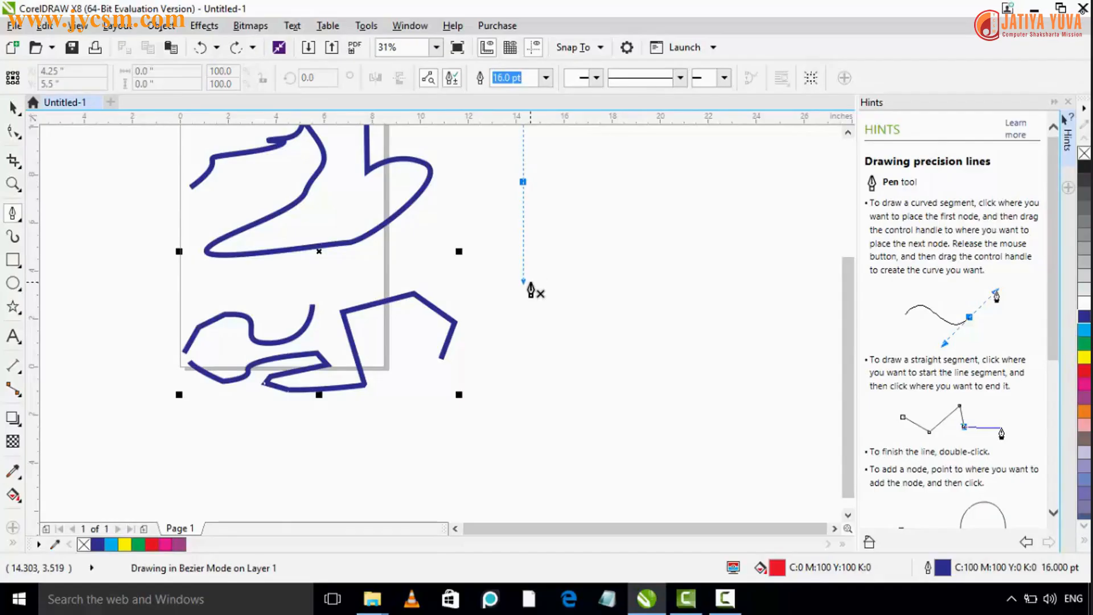
pyautogui.click(523, 330)
pyautogui.click(675, 330)
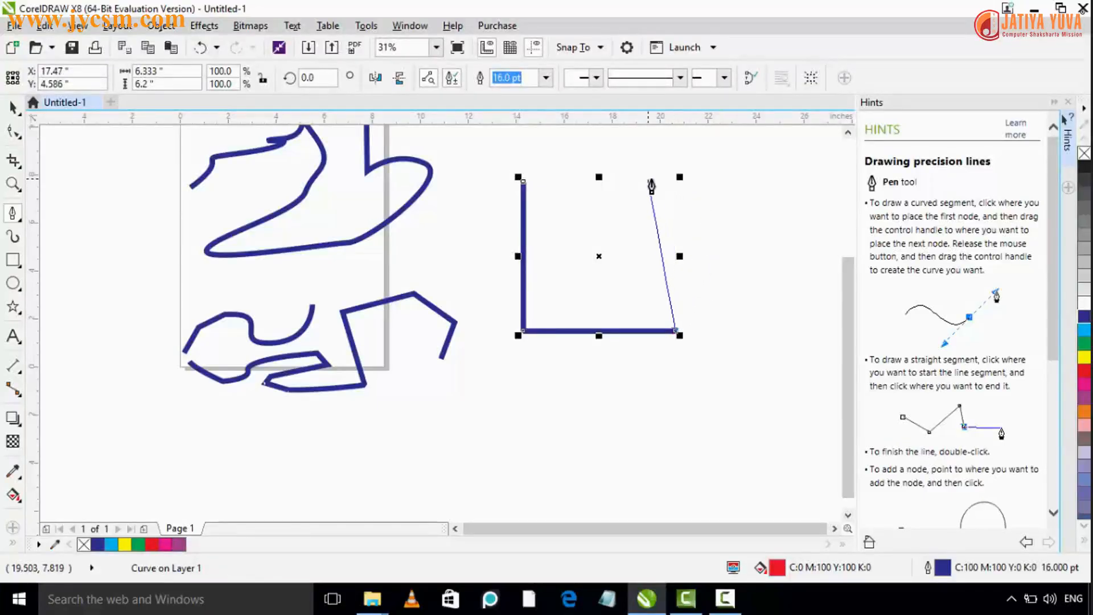
# - Add a slanted right side and a wavy curved top, closing the shape at its starting node at about 9.03 by 8.38 inches overall
pyautogui.moveTo(740, 184); pyautogui.dragTo(721, 178)
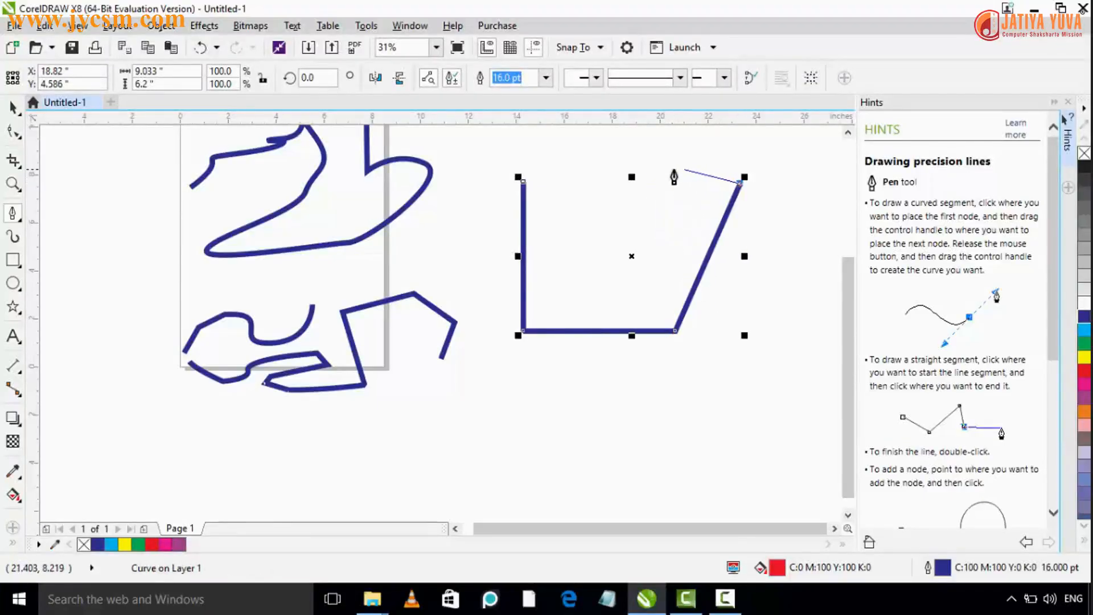
pyautogui.moveTo(619, 146); pyautogui.dragTo(576, 204)
pyautogui.click(523, 184)
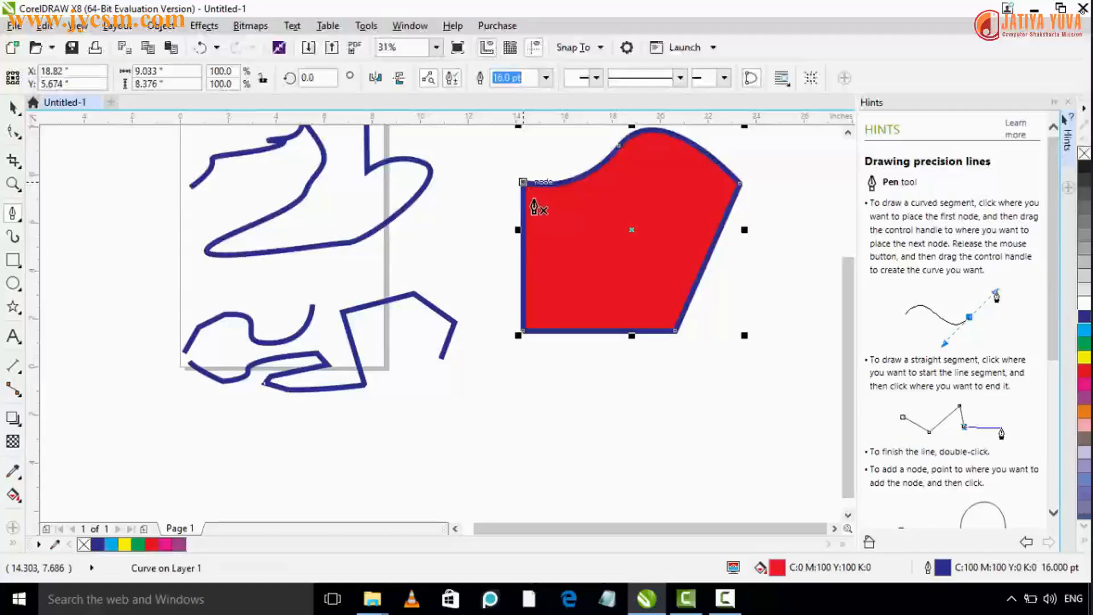